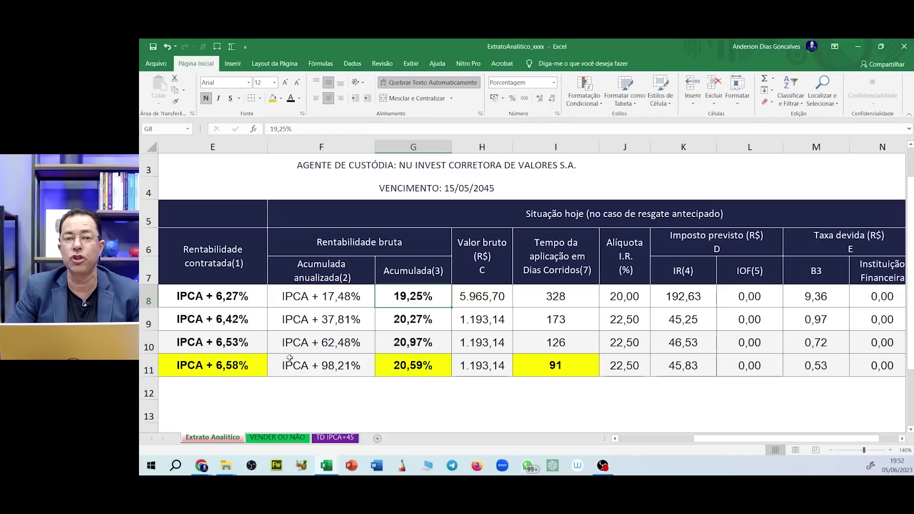
Highlight the Valor líquido header cell above the net values with a gold fill
{"action": "left_click", "coordinate": [667, 373]}
{"action": "key", "text": "Right"}
{"action": "key", "text": "Right"}
{"action": "key", "text": "Right"}
{"action": "key", "text": "Right"}
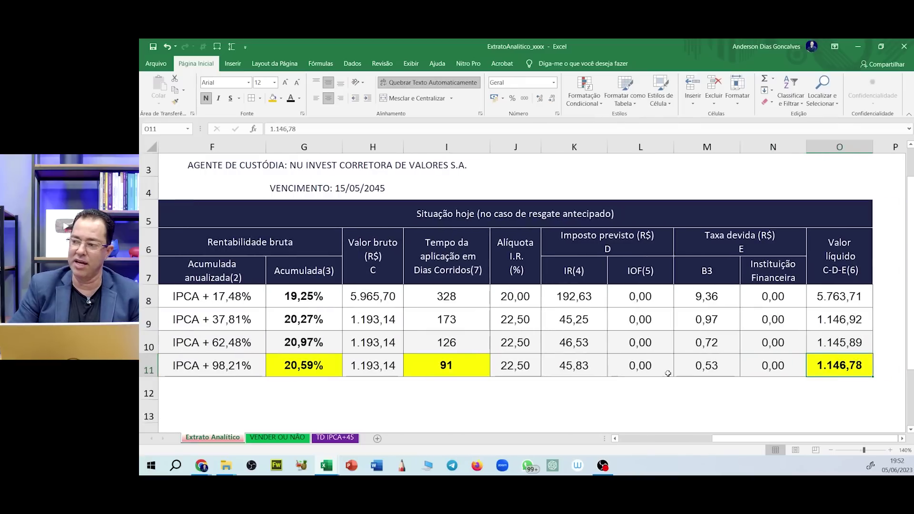
{"action": "left_click", "coordinate": [837, 259]}
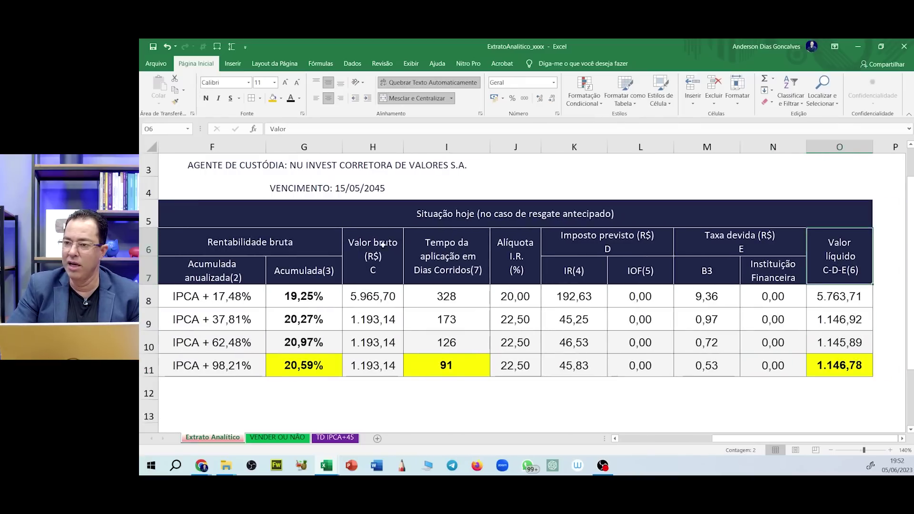
{"action": "key", "text": "F4"}
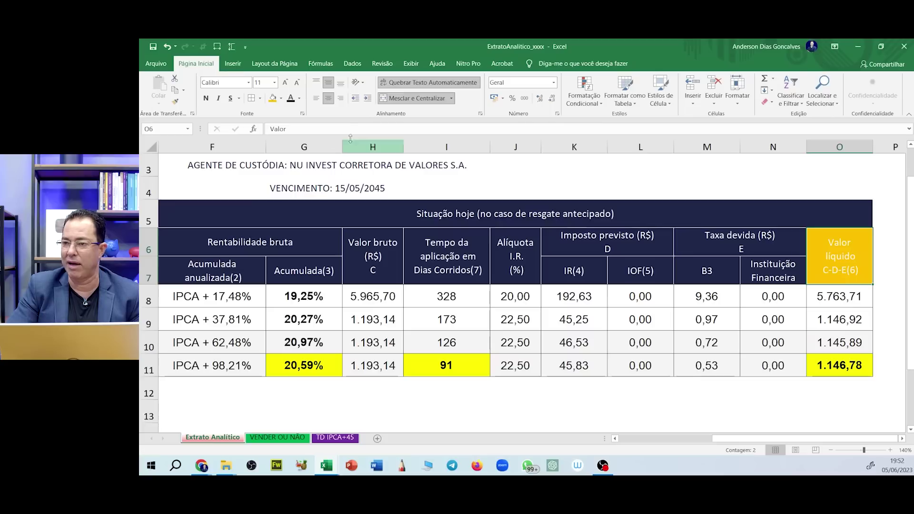
{"action": "left_click", "coordinate": [290, 98]}
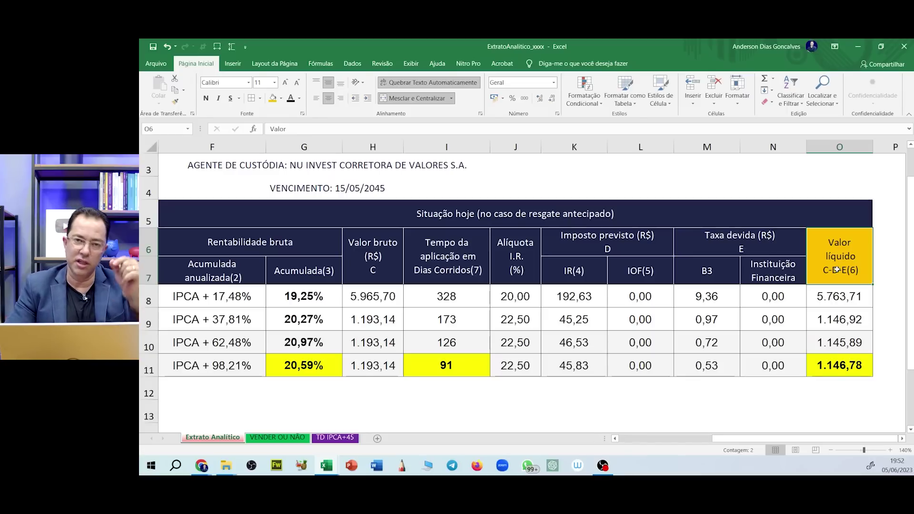
Compare the title's purchase price with its net value for the 03/03/2023 application in row 11
{"action": "left_click", "coordinate": [835, 371]}
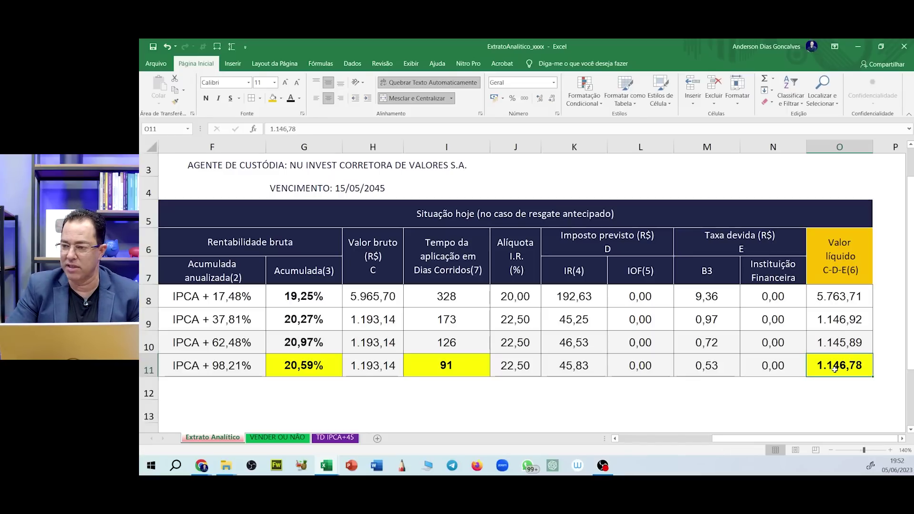
{"action": "left_click_drag", "start_coordinate": [805, 439], "coordinate": [711, 438]}
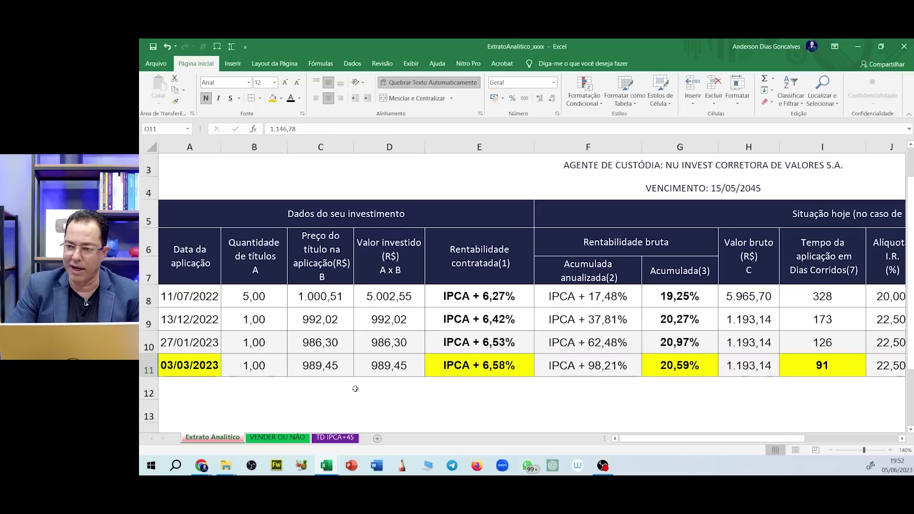
{"action": "left_click", "coordinate": [318, 366]}
{"action": "left_click", "coordinate": [248, 364]}
{"action": "left_click", "coordinate": [304, 365]}
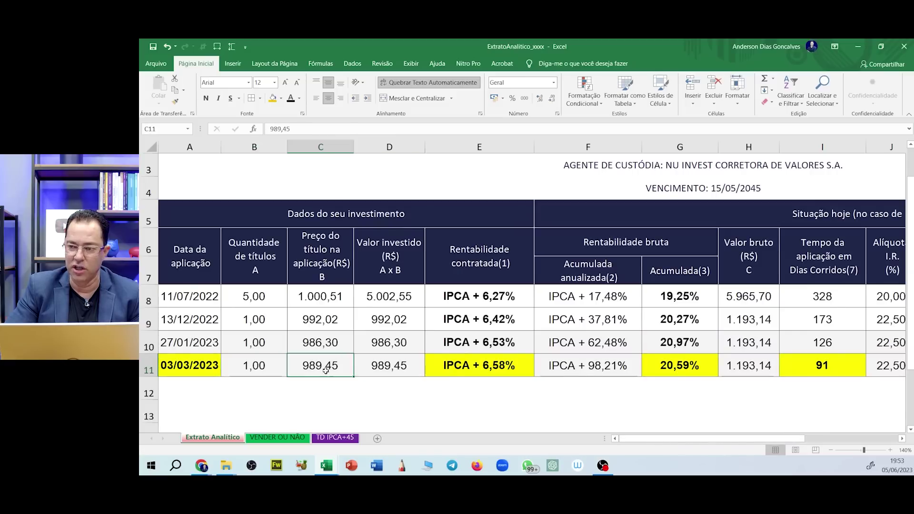
{"action": "left_click_drag", "start_coordinate": [650, 439], "coordinate": [744, 438]}
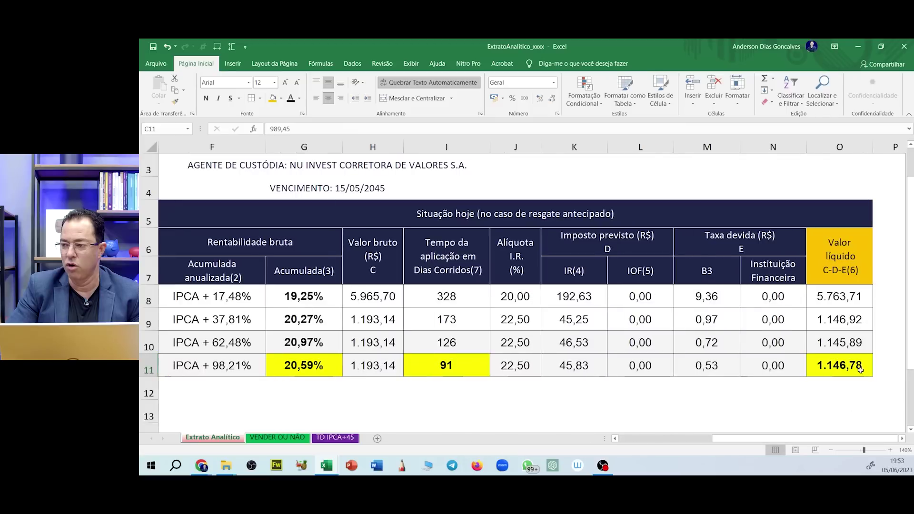
{"action": "left_click", "coordinate": [846, 369]}
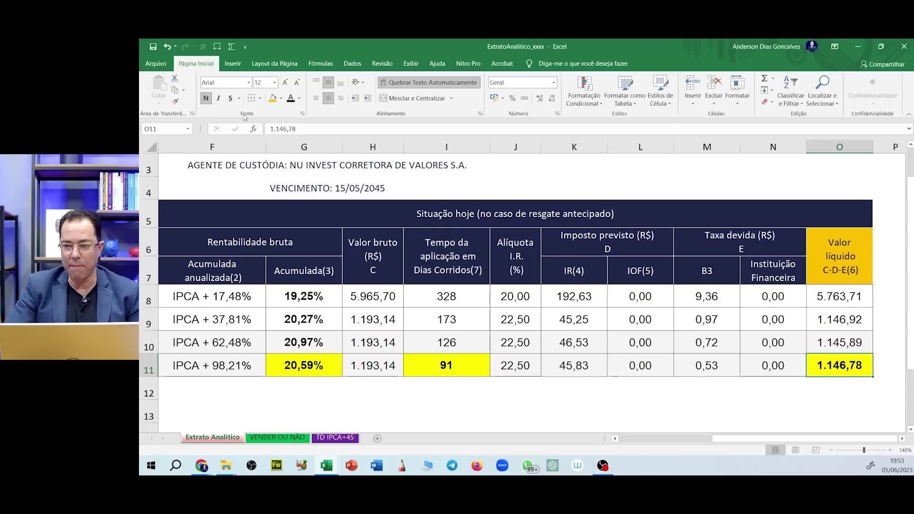
On the VENDER OU NÃO sheet, display the purchase rate from 'Extrato Analítico'!E11 in the Taxa de compra cell
{"action": "left_click", "coordinate": [287, 442]}
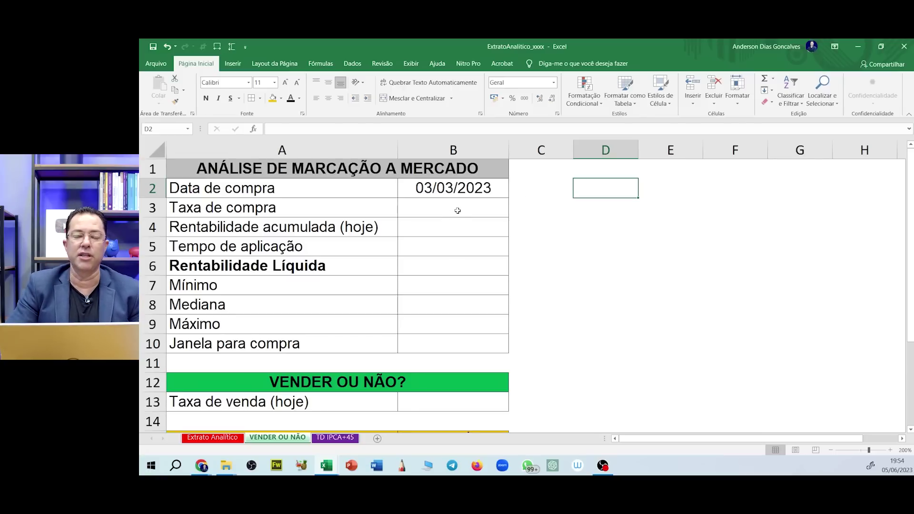
{"action": "left_click", "coordinate": [457, 211]}
{"action": "type", "text": "='Extrato Analítico'!E11"}
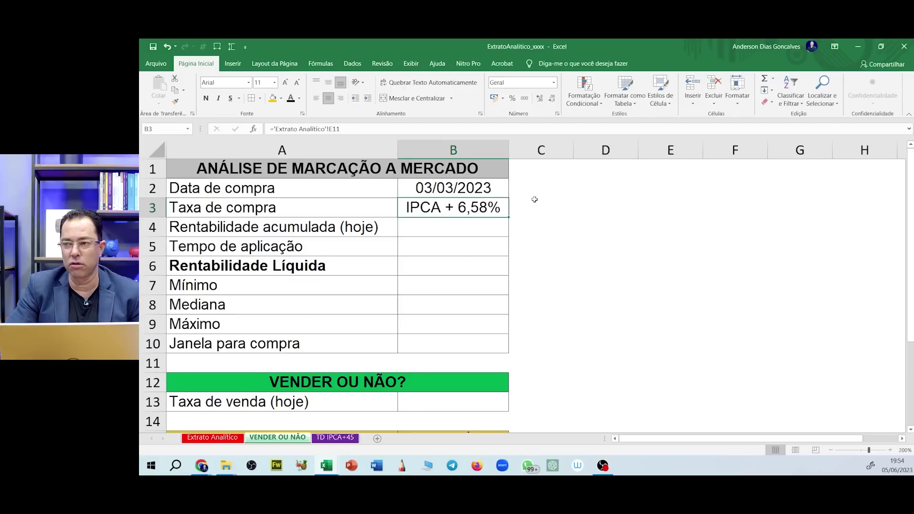
{"action": "left_click", "coordinate": [559, 207]}
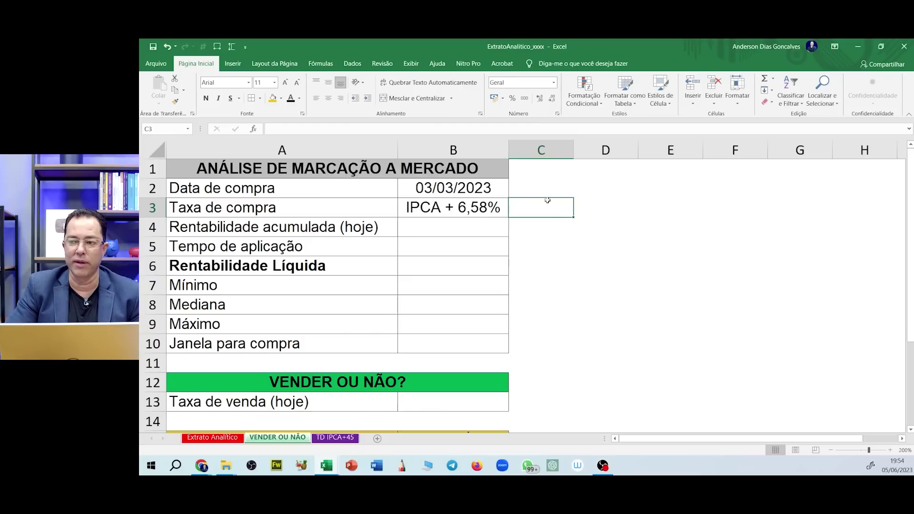
Reveal the hidden Rentabilidade acumulada (hoje) and Tempo de aplicação values in B4 and B5 by making their text black
{"action": "left_click", "coordinate": [473, 224]}
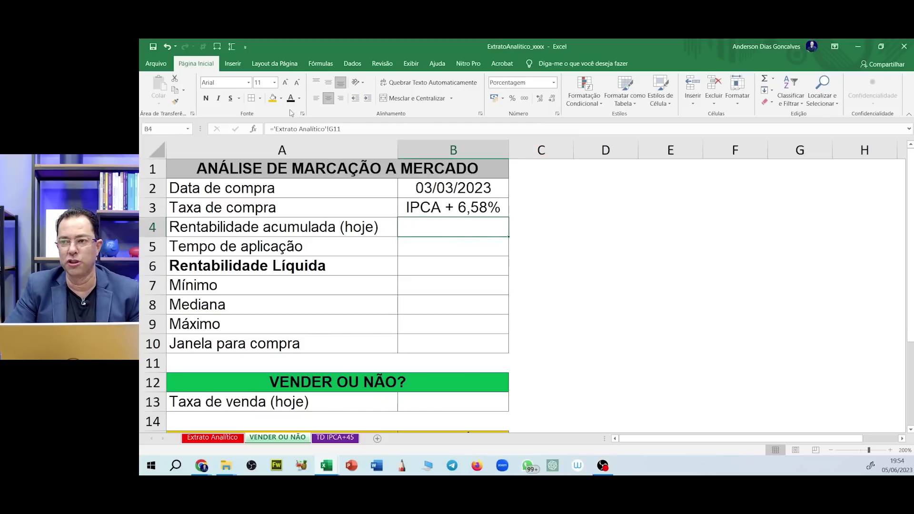
{"action": "left_click", "coordinate": [634, 222]}
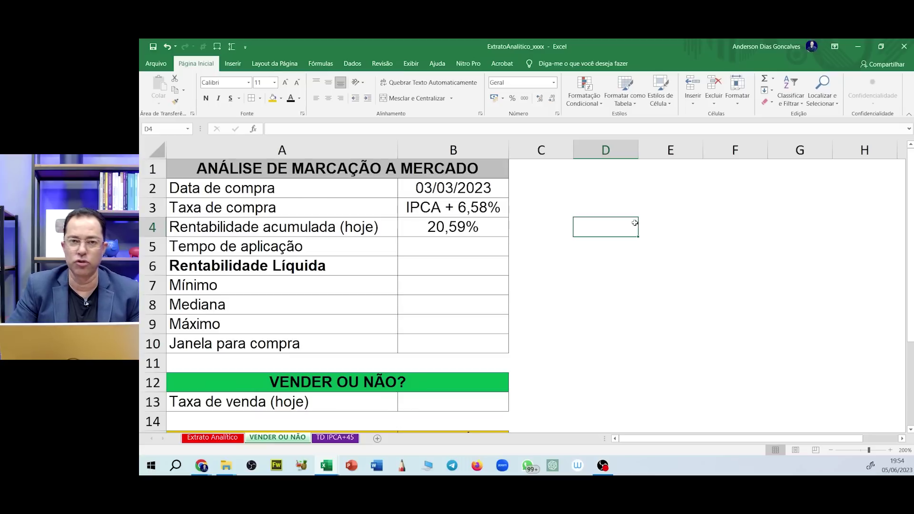
{"action": "left_click", "coordinate": [447, 242]}
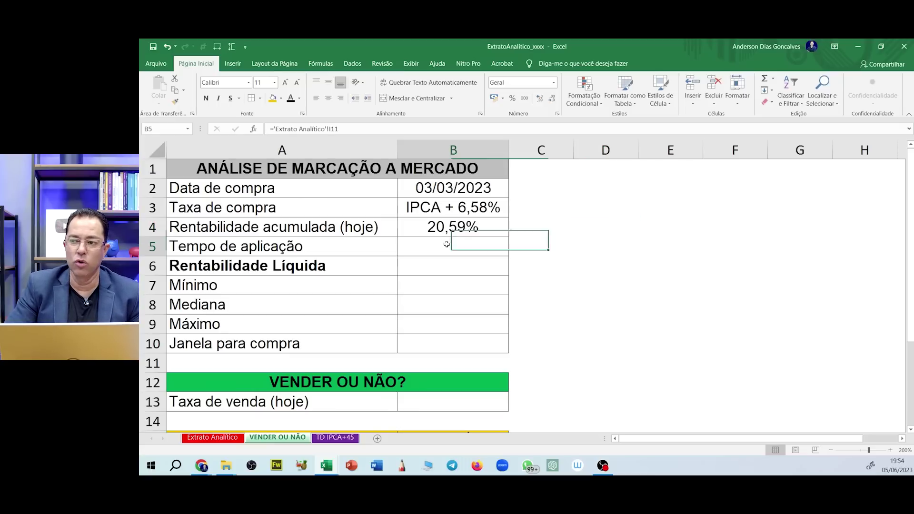
{"action": "left_click", "coordinate": [290, 98]}
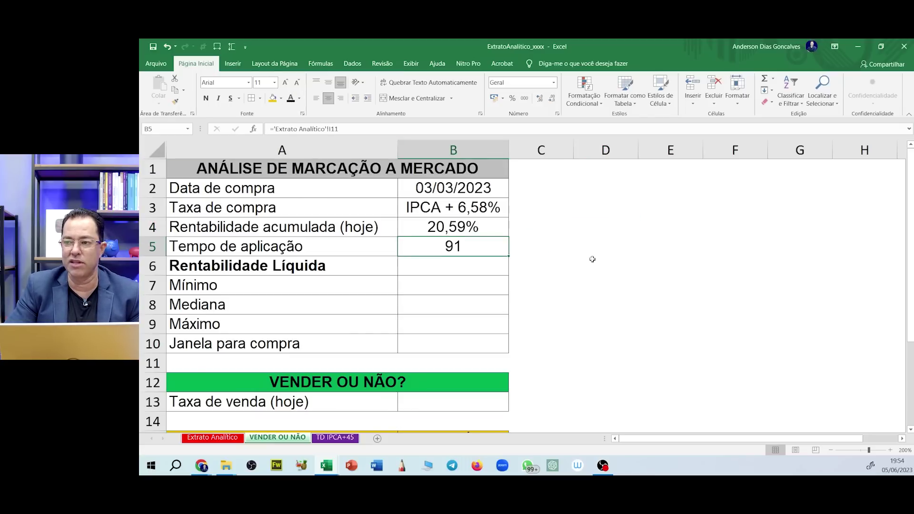
{"action": "left_click", "coordinate": [561, 249]}
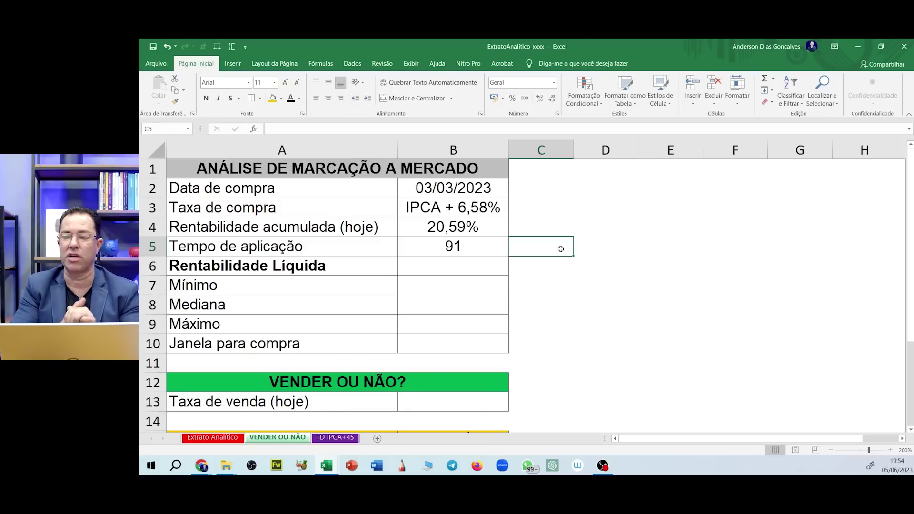
Reveal the hidden Rentabilidade Líquida result in B6 by changing its font color to black
{"action": "left_click", "coordinate": [452, 265]}
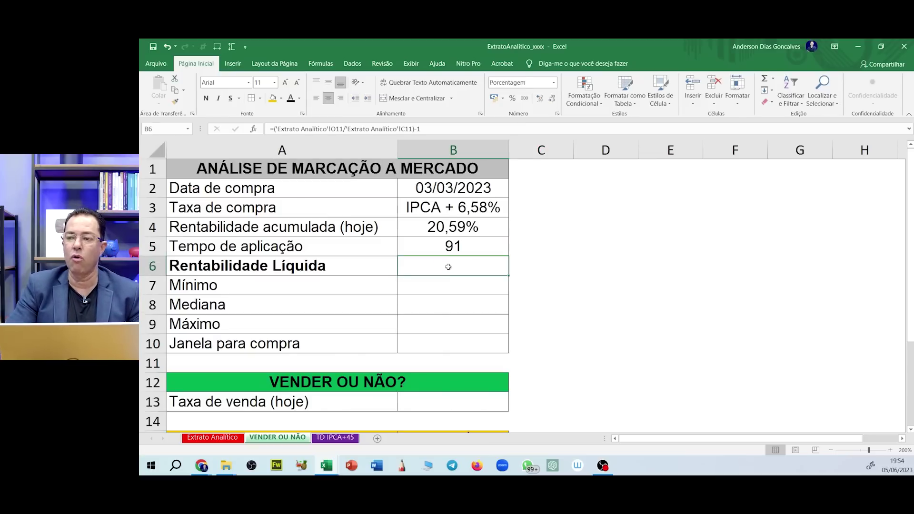
{"action": "left_click", "coordinate": [290, 99]}
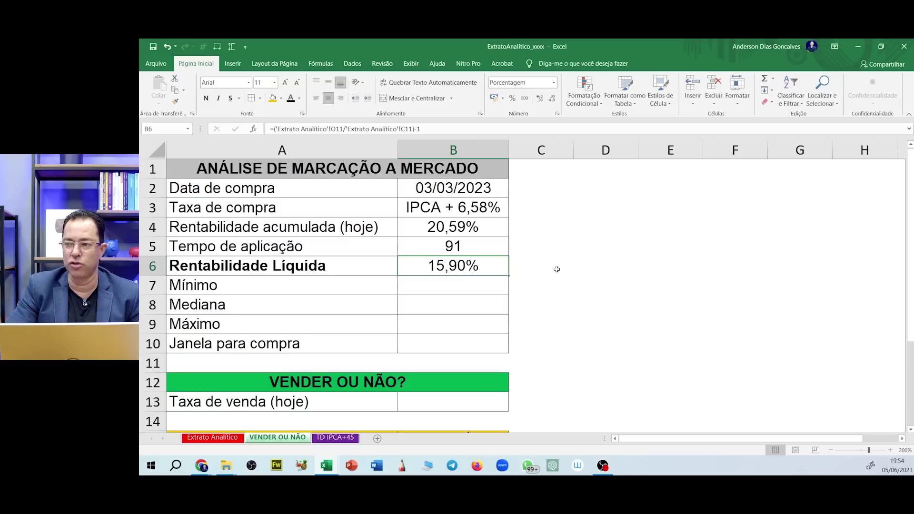
{"action": "left_click", "coordinate": [530, 267]}
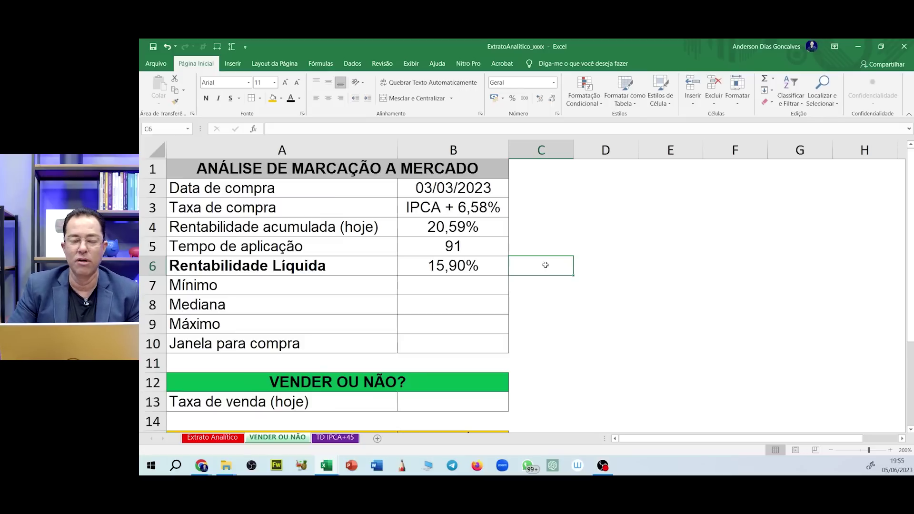
Reveal the hidden Mínimo rate in B7 by changing its font color to black
{"action": "left_click", "coordinate": [543, 286]}
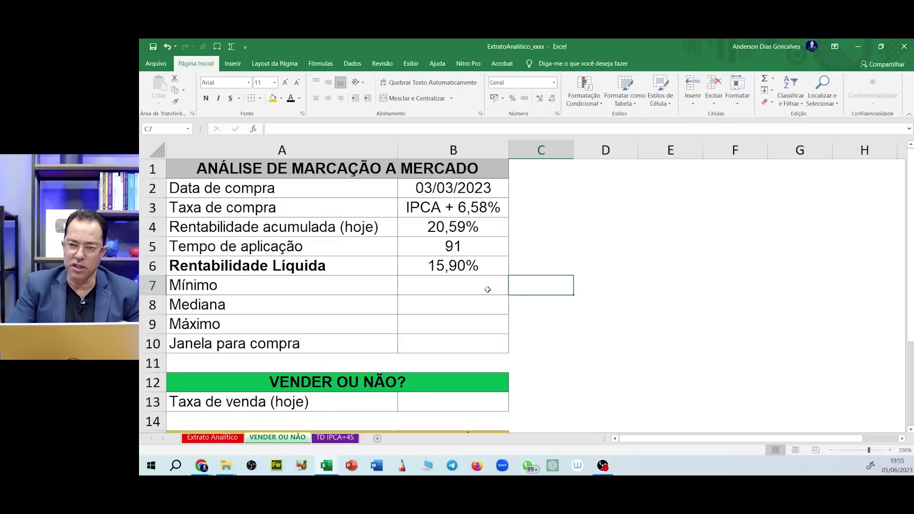
{"action": "left_click", "coordinate": [457, 286]}
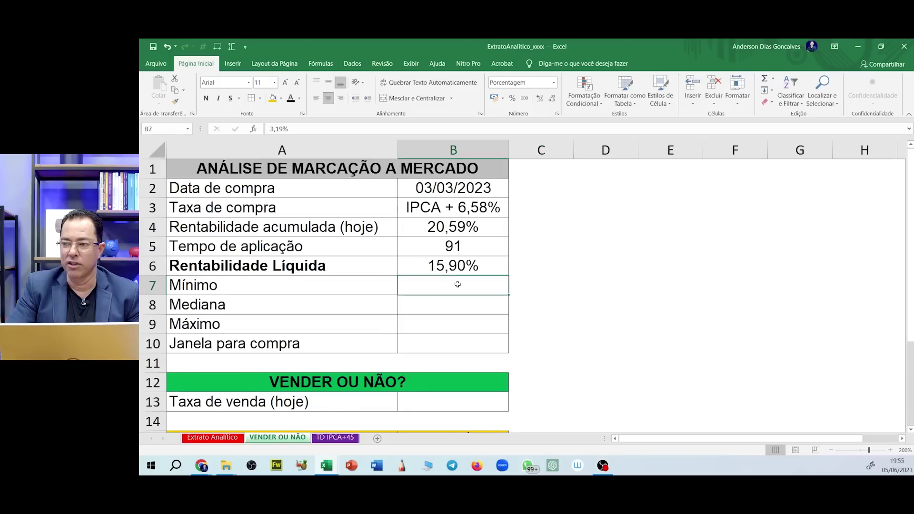
{"action": "left_click", "coordinate": [291, 98]}
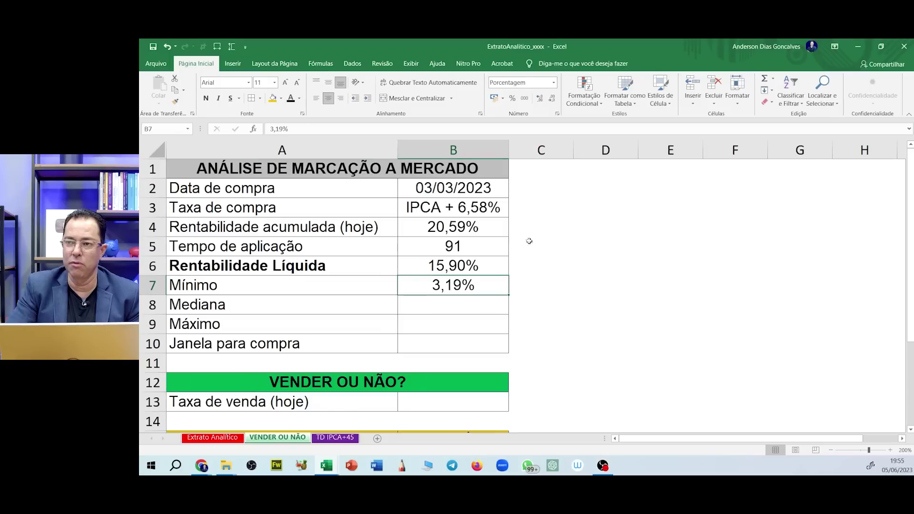
{"action": "left_click", "coordinate": [557, 284]}
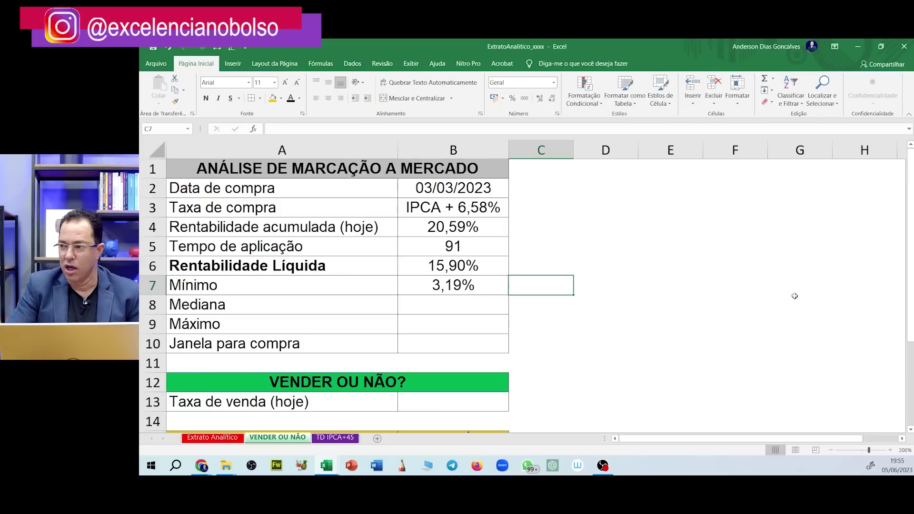
{"action": "left_click_drag", "start_coordinate": [909, 240], "coordinate": [909, 245]}
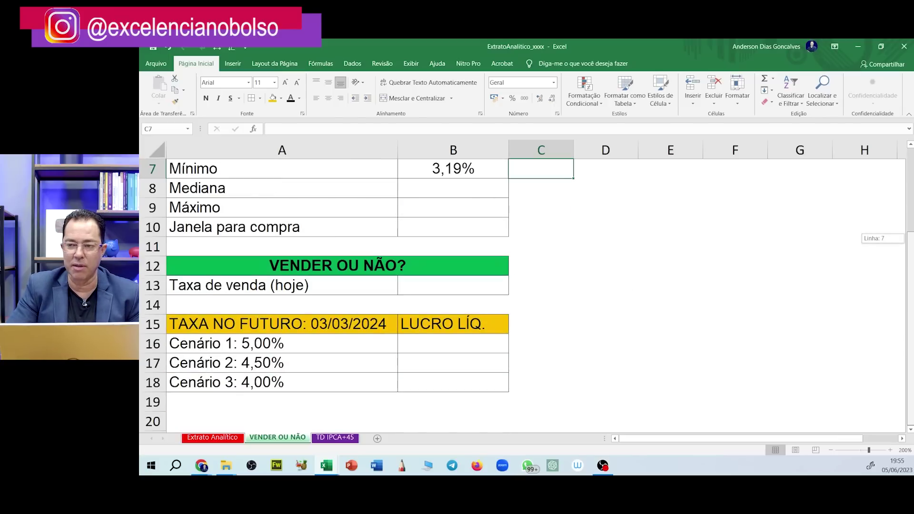
{"action": "scroll", "coordinate": [523, 295], "scroll_direction": "up", "scroll_amount": 2}
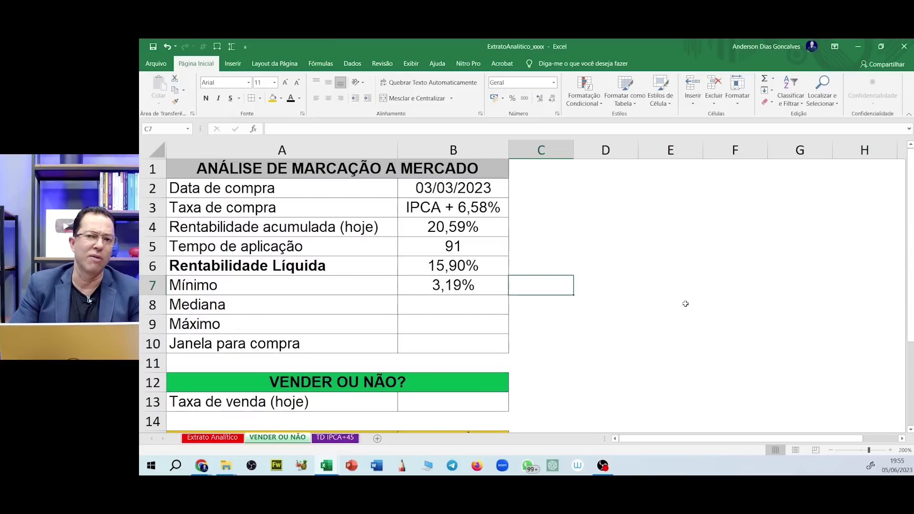
Reveal the hidden Mediana and Máximo rates in B8 and B9 by changing their font color to black
{"action": "left_click", "coordinate": [450, 303]}
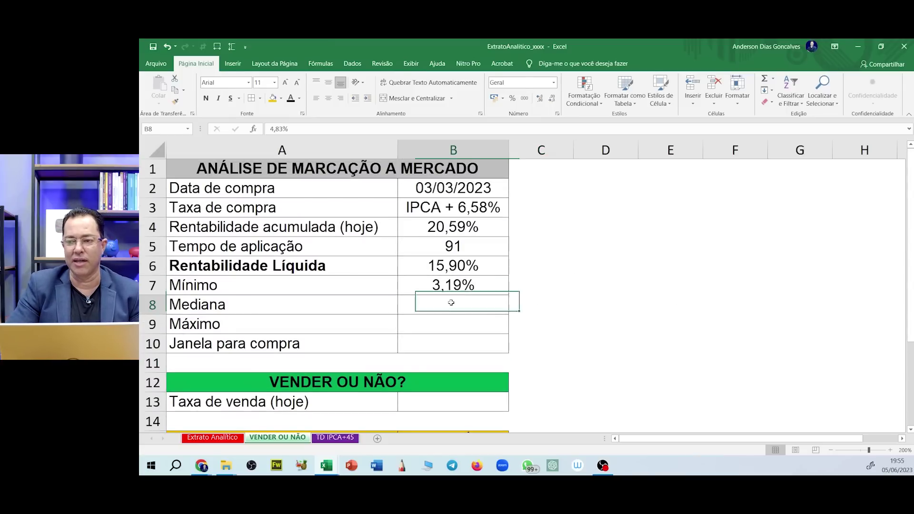
{"action": "left_click", "coordinate": [290, 98]}
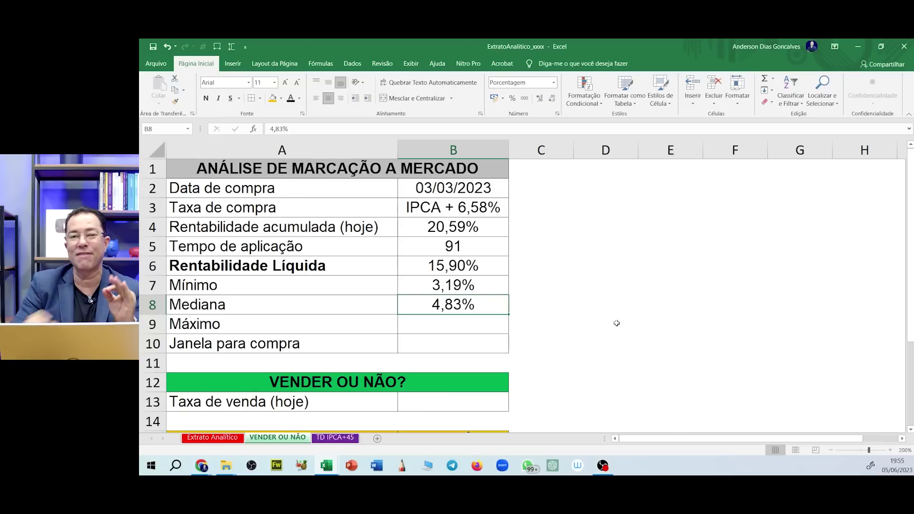
{"action": "left_click", "coordinate": [454, 327]}
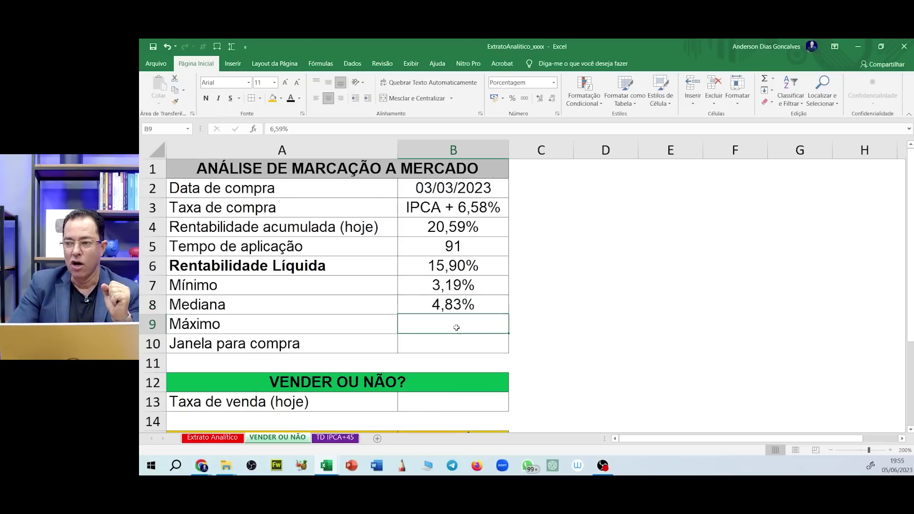
{"action": "left_click", "coordinate": [290, 99]}
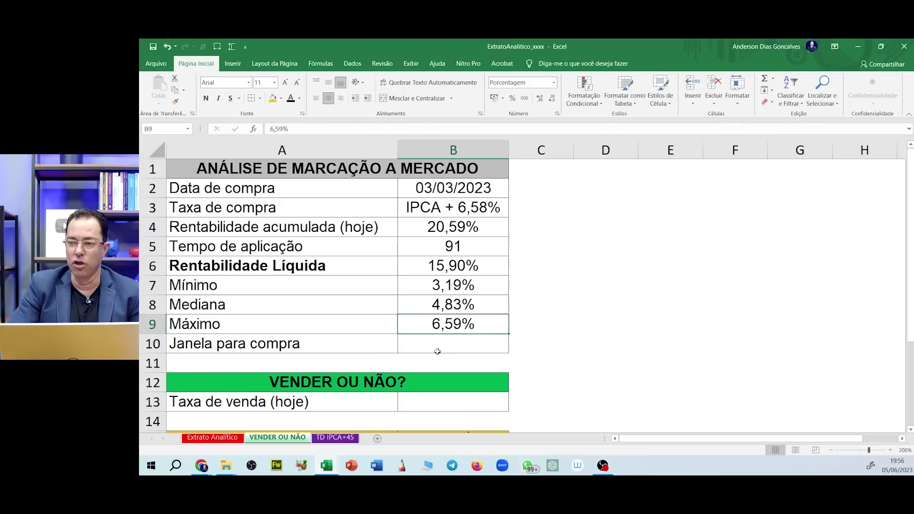
Reveal the hidden Janela para compra rating in B10 by changing its font color to black
{"action": "left_click", "coordinate": [459, 343]}
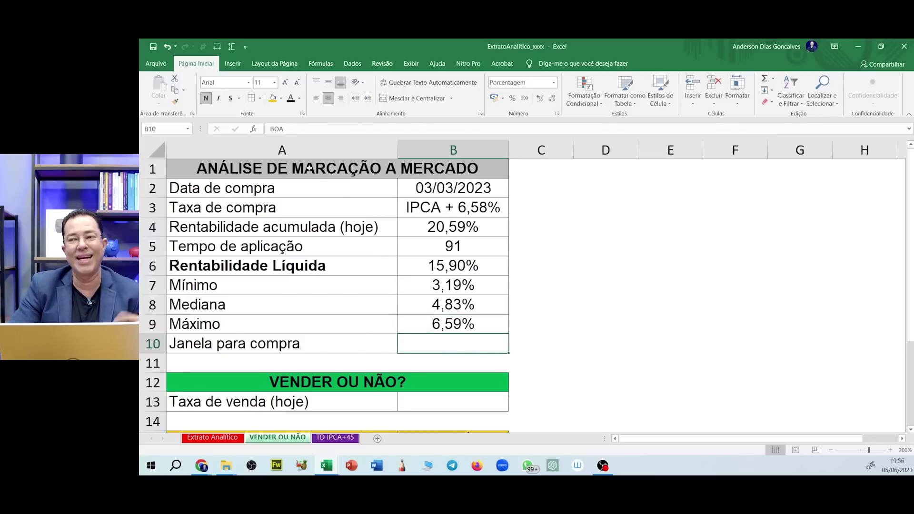
{"action": "left_click", "coordinate": [291, 99]}
{"action": "left_click", "coordinate": [591, 220]}
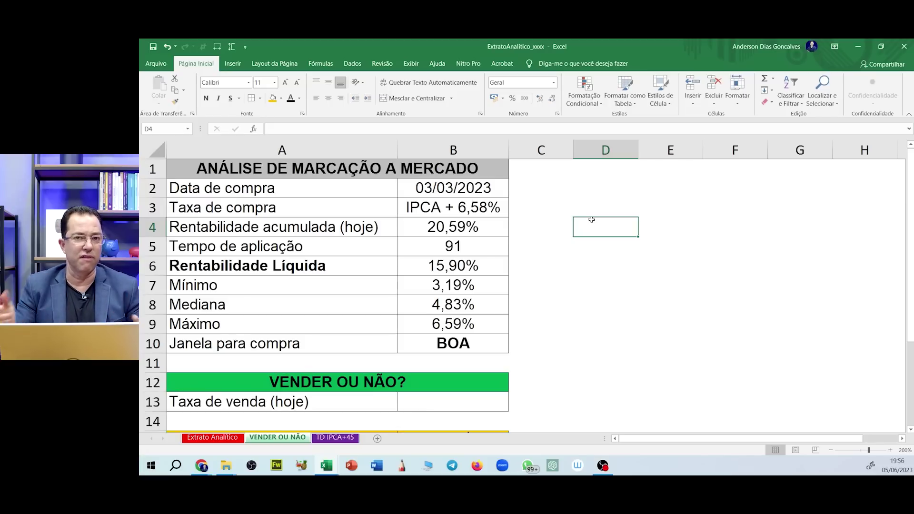
Examine the VENDER OU NÃO? block and the TAXA NO FUTURO: 03/03/2024 scenarios at 220% zoom
{"action": "scroll", "coordinate": [632, 258], "scroll_direction": "down", "scroll_amount": 3}
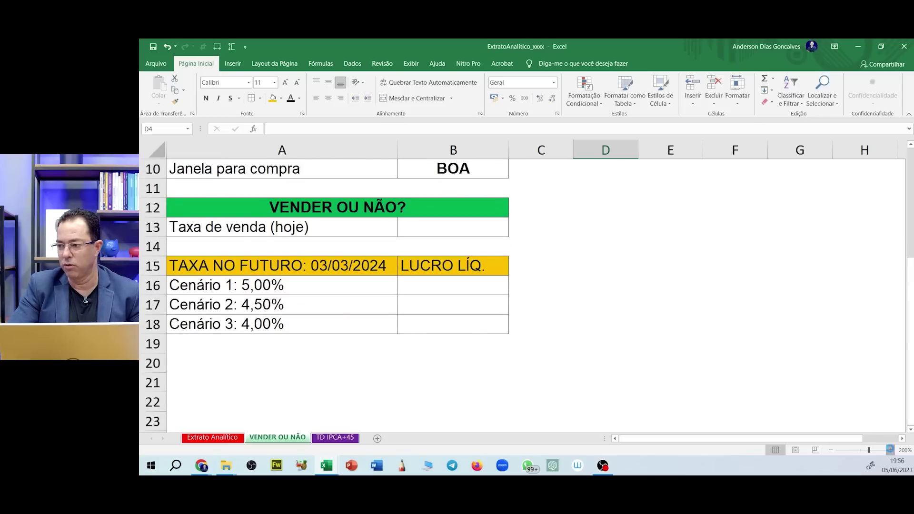
{"action": "scroll", "coordinate": [780, 371], "scroll_direction": "up", "scroll_amount": 1}
{"action": "scroll", "coordinate": [766, 348], "scroll_direction": "up", "scroll_amount": 1}
{"action": "scroll", "coordinate": [762, 333], "scroll_direction": "down", "scroll_amount": 4}
{"action": "scroll", "coordinate": [771, 316], "scroll_direction": "up", "scroll_amount": 3}
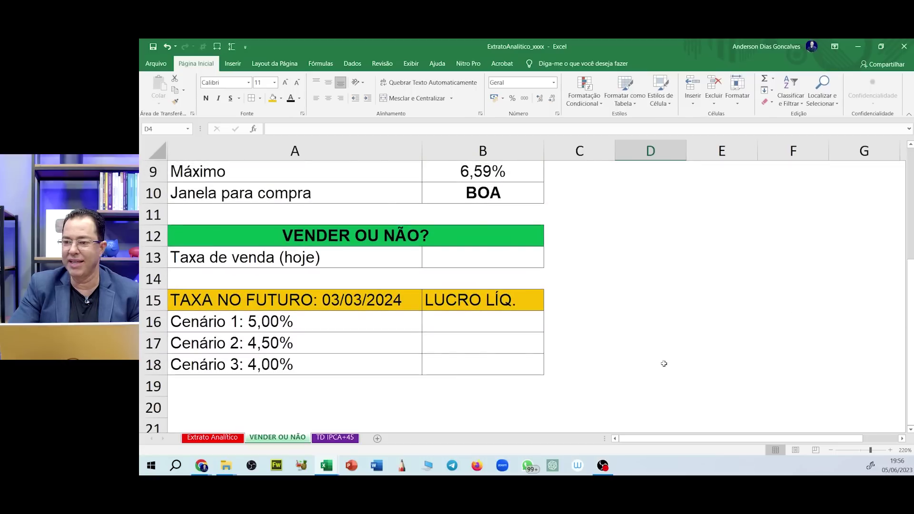
{"action": "left_click", "coordinate": [310, 396]}
{"action": "scroll", "coordinate": [571, 193], "scroll_direction": "down", "scroll_amount": 1}
{"action": "left_click", "coordinate": [571, 193]}
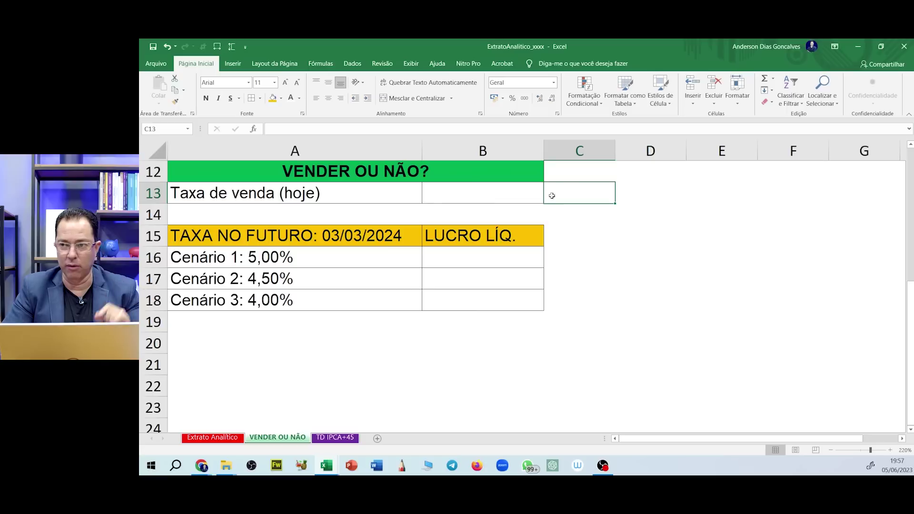
Reveal the hidden Taxa de venda (hoje) rate in B13 by changing its font color to black
{"action": "left_click", "coordinate": [471, 190]}
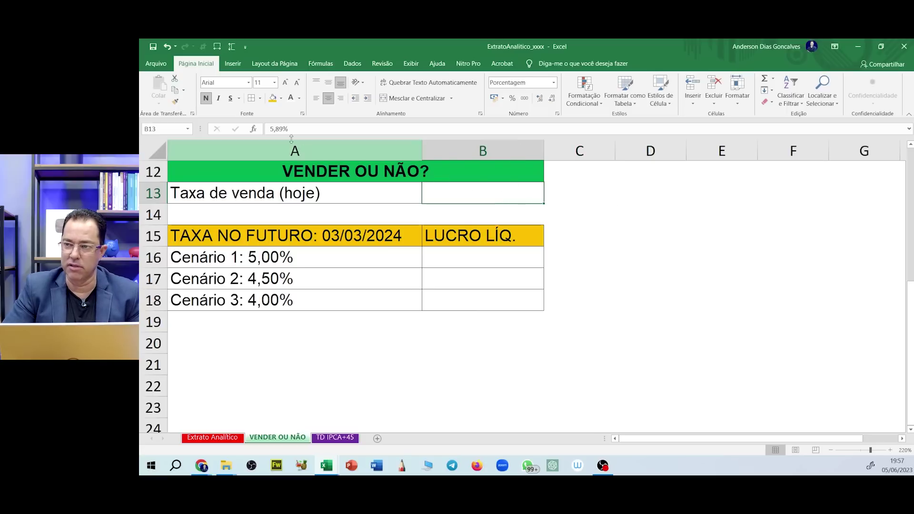
{"action": "left_click", "coordinate": [299, 98]}
{"action": "left_click", "coordinate": [290, 109]}
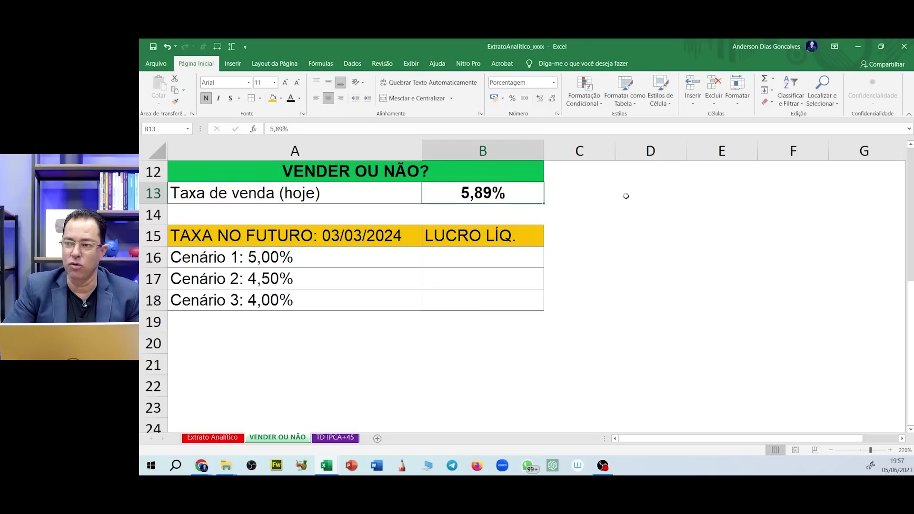
{"action": "left_click", "coordinate": [582, 195]}
Highlight the Taxa de compra in B3 and the Taxa de venda in B13 with an orange fill
{"action": "scroll", "coordinate": [585, 200], "scroll_direction": "up", "scroll_amount": 4}
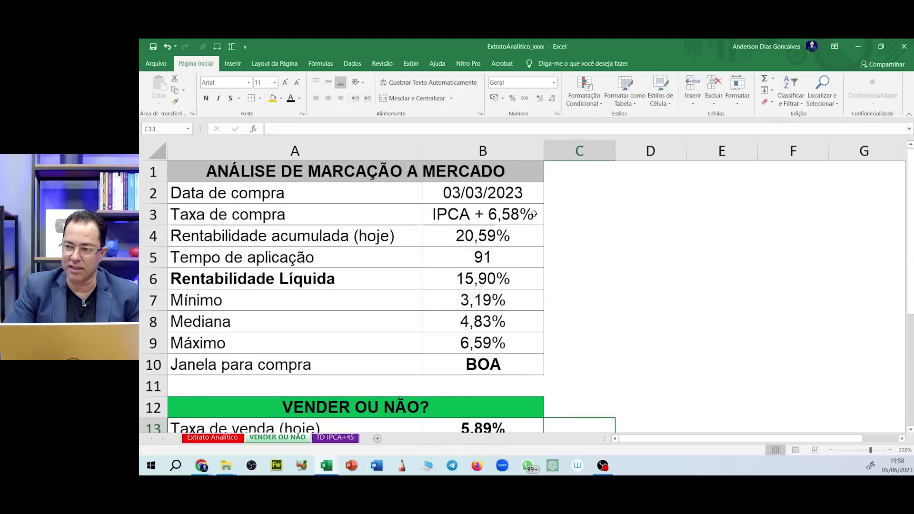
{"action": "left_click", "coordinate": [482, 213]}
{"action": "left_click", "coordinate": [273, 98]}
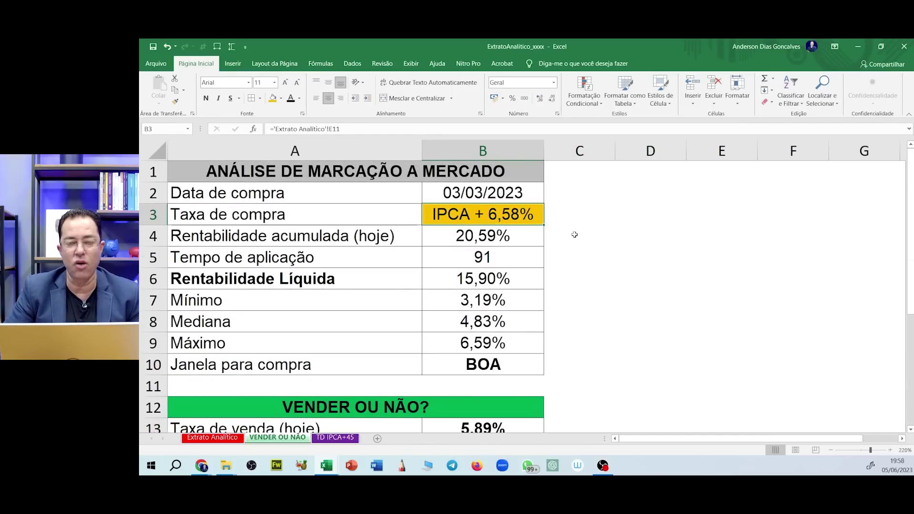
{"action": "scroll", "coordinate": [544, 230], "scroll_direction": "down", "scroll_amount": 2}
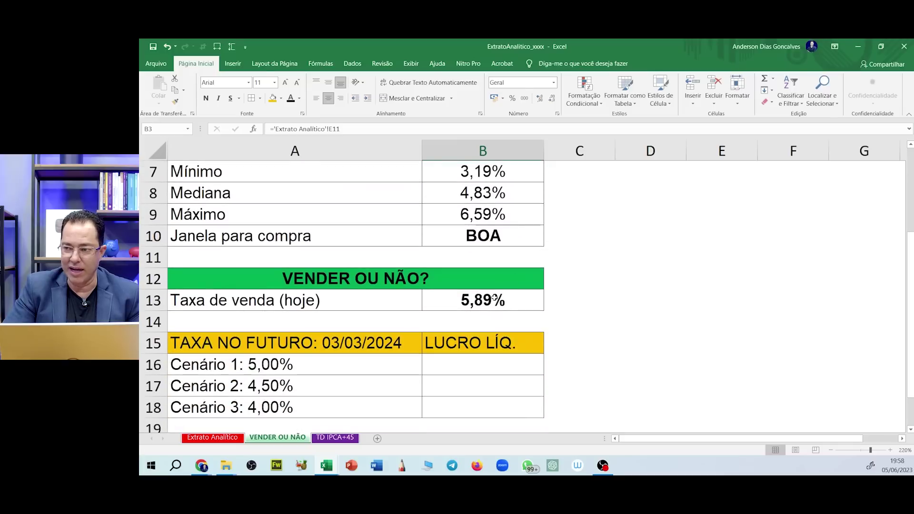
{"action": "left_click", "coordinate": [494, 298]}
{"action": "left_click", "coordinate": [273, 98]}
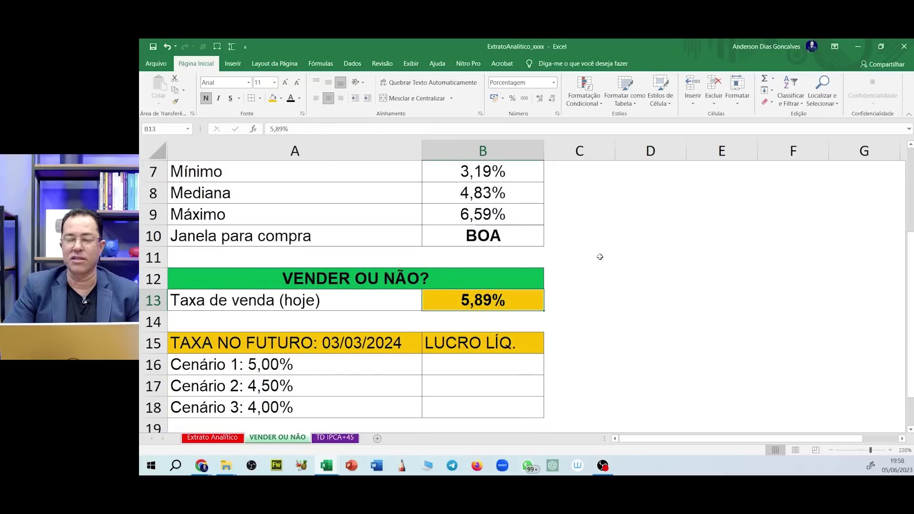
{"action": "scroll", "coordinate": [618, 261], "scroll_direction": "down", "scroll_amount": 2}
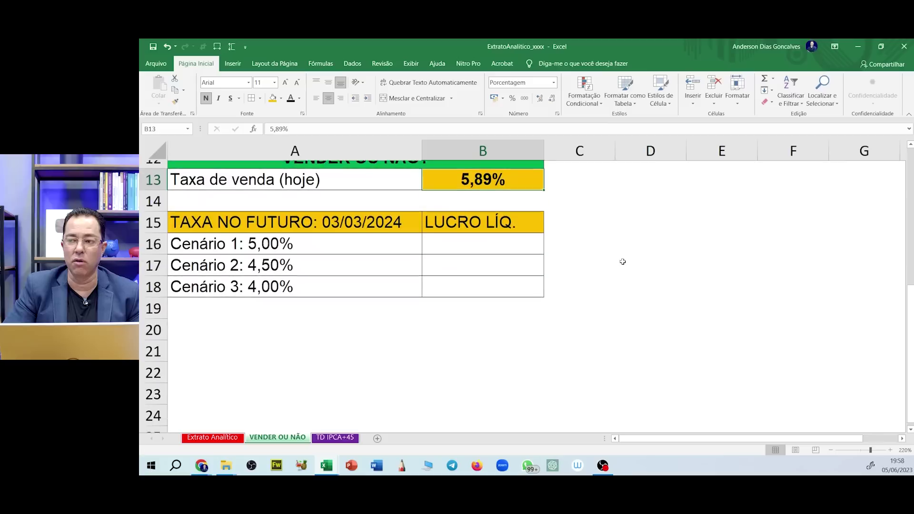
{"action": "left_click_drag", "start_coordinate": [910, 298], "coordinate": [910, 292]}
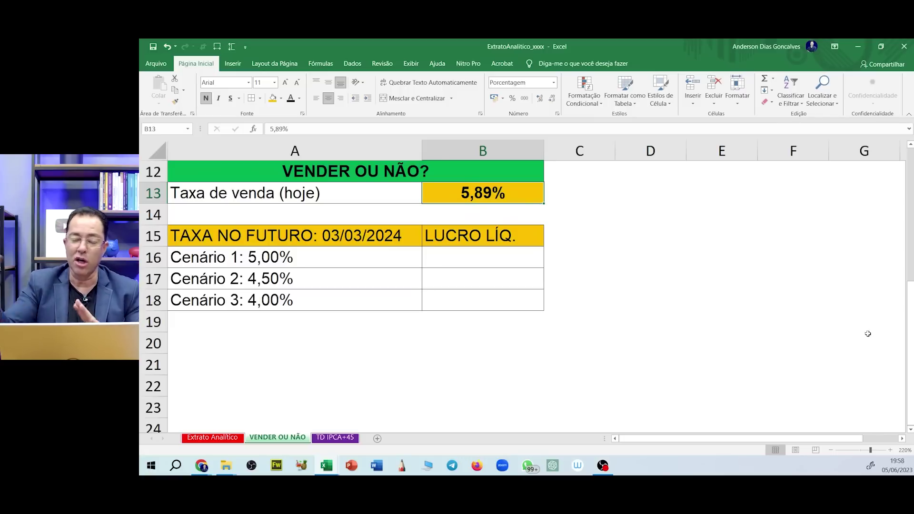
Examine the Taxa Compra Manhã and PU Compra Manhã columns on the TD IPCA+45 sheet at 110% zoom
{"action": "left_click", "coordinate": [335, 437]}
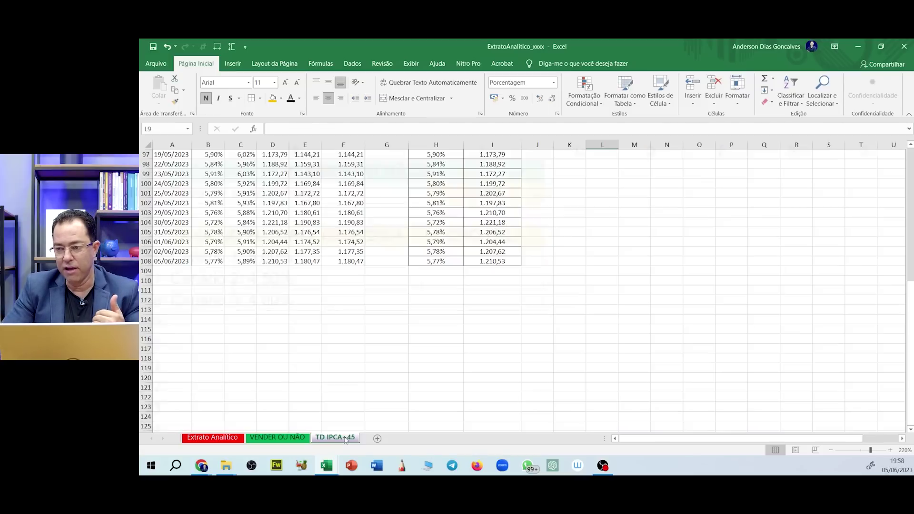
{"action": "scroll", "coordinate": [599, 282], "scroll_direction": "up", "scroll_amount": 20}
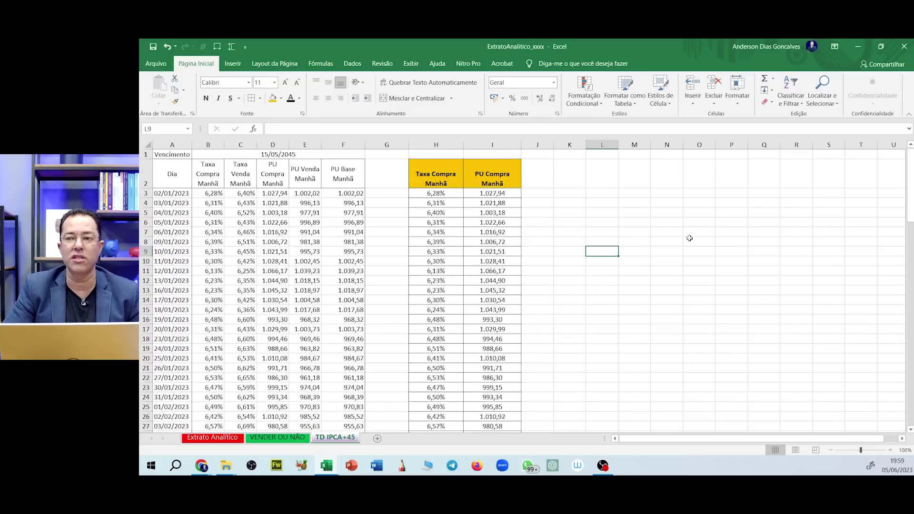
{"action": "left_click", "coordinate": [889, 450]}
{"action": "left_click", "coordinate": [890, 449]}
{"action": "left_click", "coordinate": [890, 450]}
{"action": "left_click", "coordinate": [890, 450]}
{"action": "left_click", "coordinate": [890, 450]}
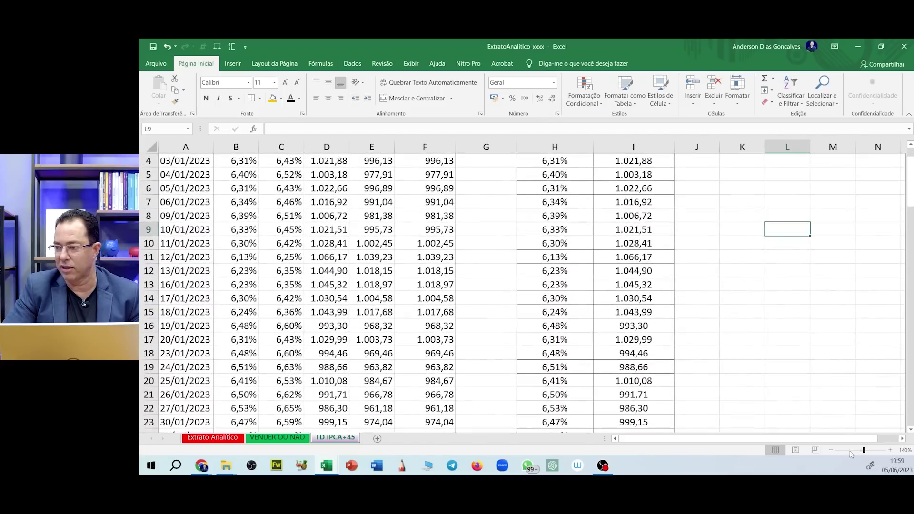
{"action": "left_click", "coordinate": [830, 450]}
{"action": "left_click", "coordinate": [830, 450]}
{"action": "left_click", "coordinate": [831, 450]}
{"action": "left_click", "coordinate": [830, 450]}
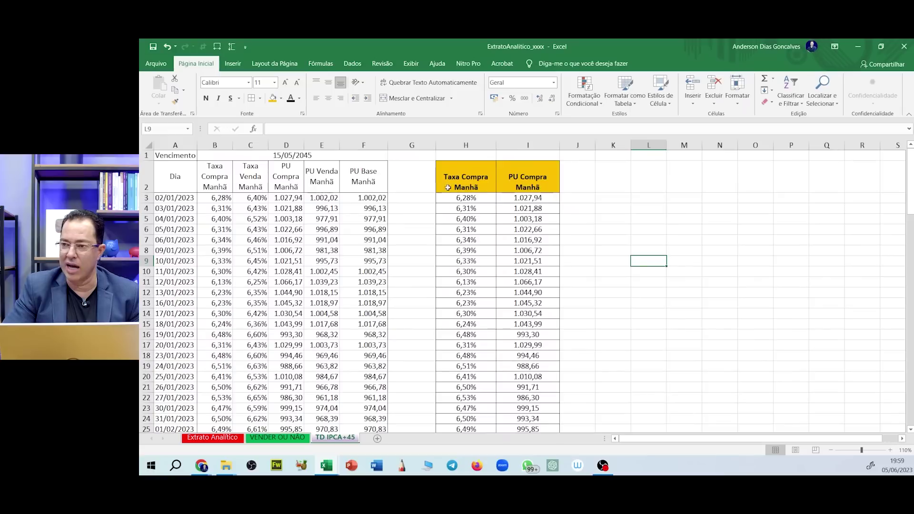
{"action": "left_click", "coordinate": [461, 172]}
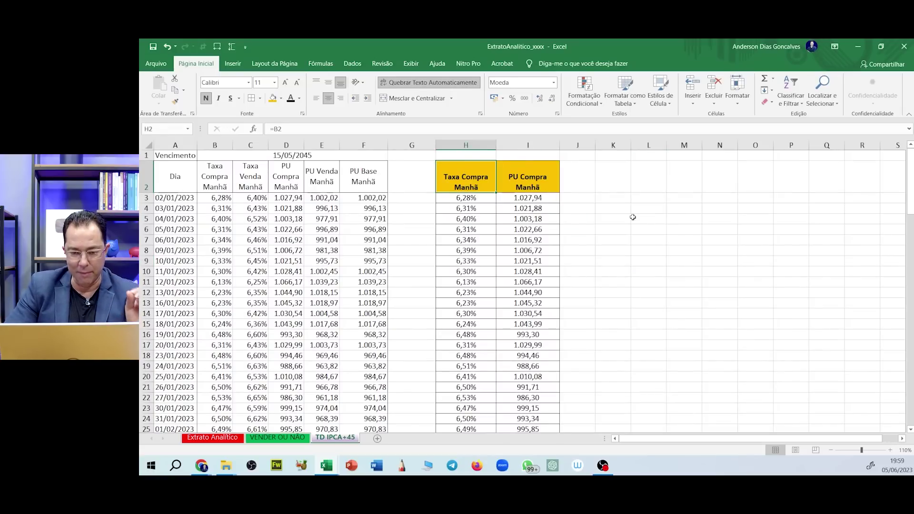
{"action": "left_click", "coordinate": [540, 183]}
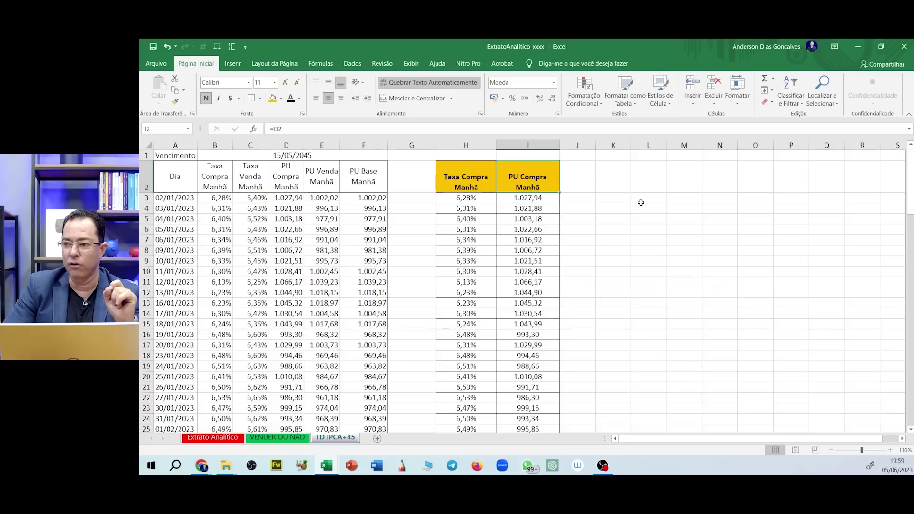
{"action": "left_click", "coordinate": [473, 177]}
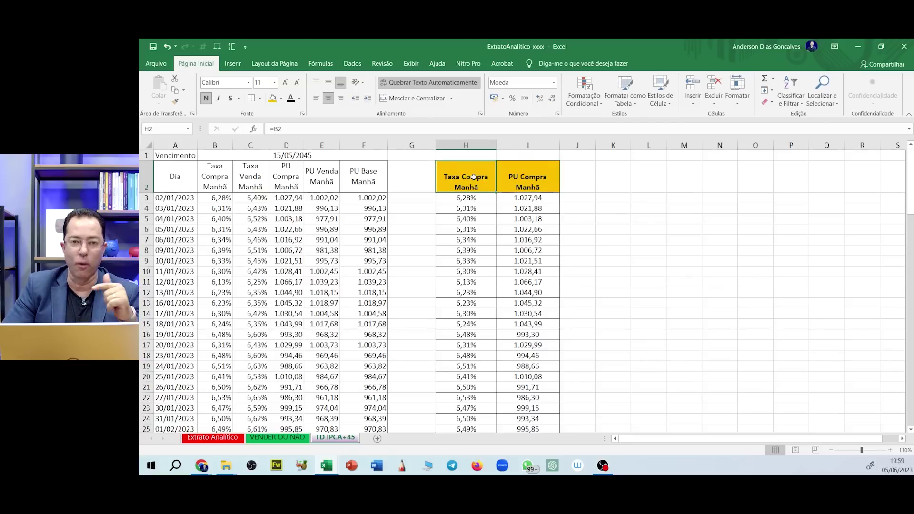
{"action": "left_click", "coordinate": [540, 180]}
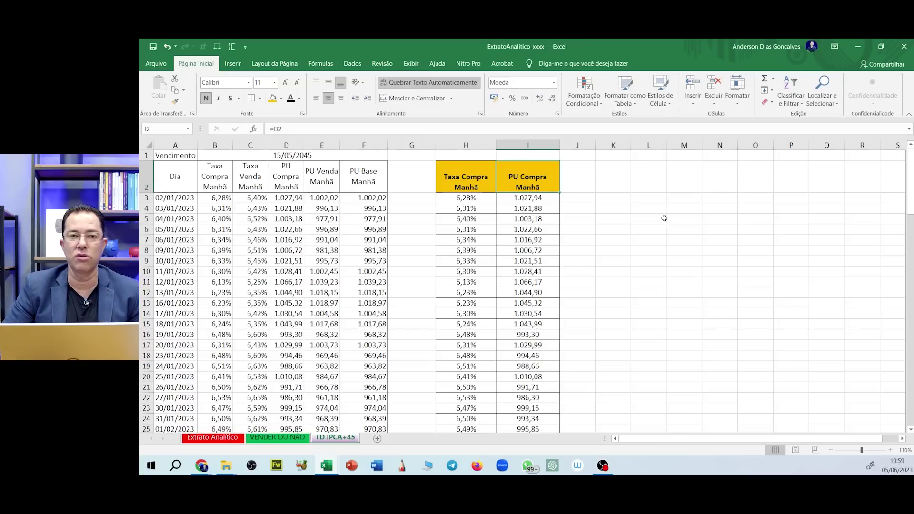
Start a combination chart from the purchase rate and price data in H3:I108
{"action": "left_click", "coordinate": [472, 199]}
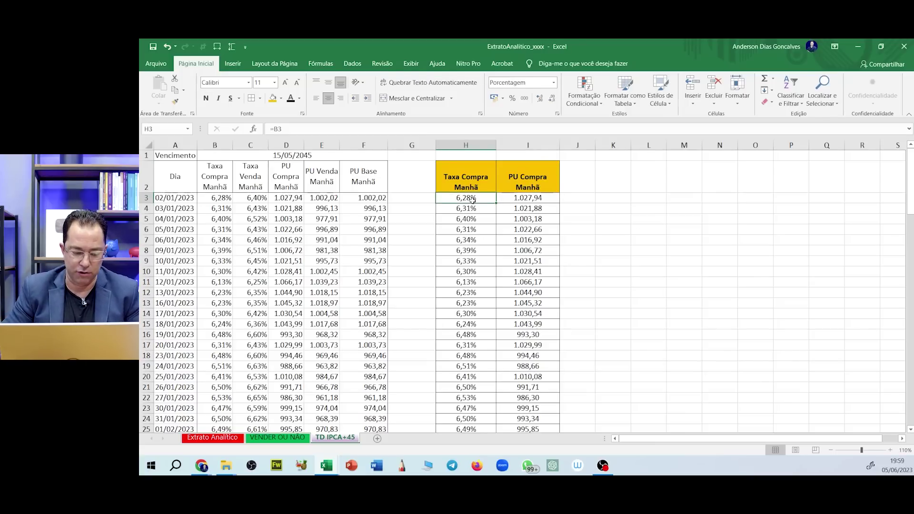
{"action": "key", "text": "shift+Right"}
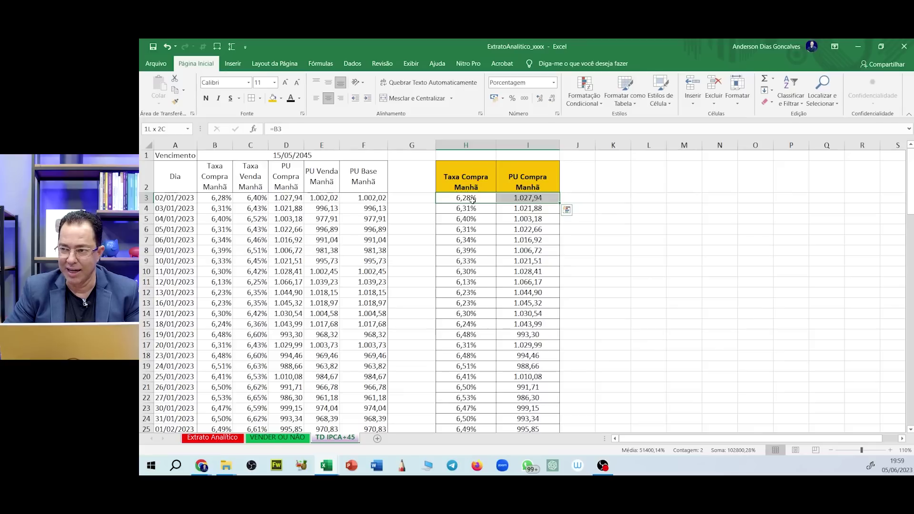
{"action": "key", "text": "ctrl+shift+Down"}
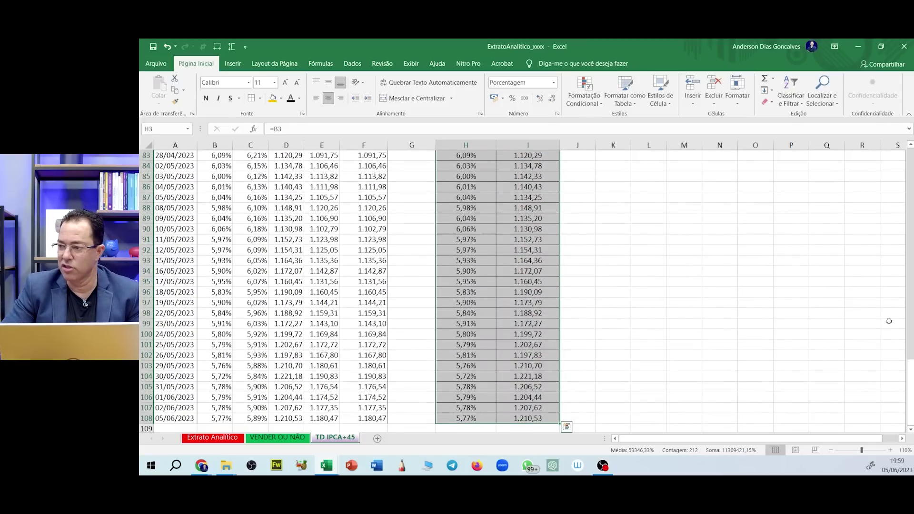
{"action": "mouse_move", "coordinate": [909, 385]}
{"action": "left_mouse_down"}
{"action": "mouse_move", "coordinate": [909, 214]}
{"action": "mouse_move", "coordinate": [907, 384]}
{"action": "left_mouse_up"}
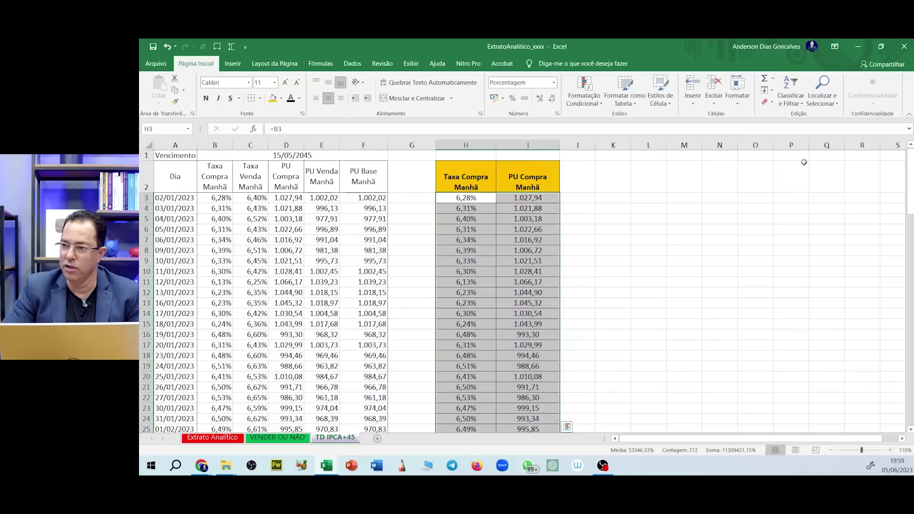
{"action": "left_click", "coordinate": [233, 66]}
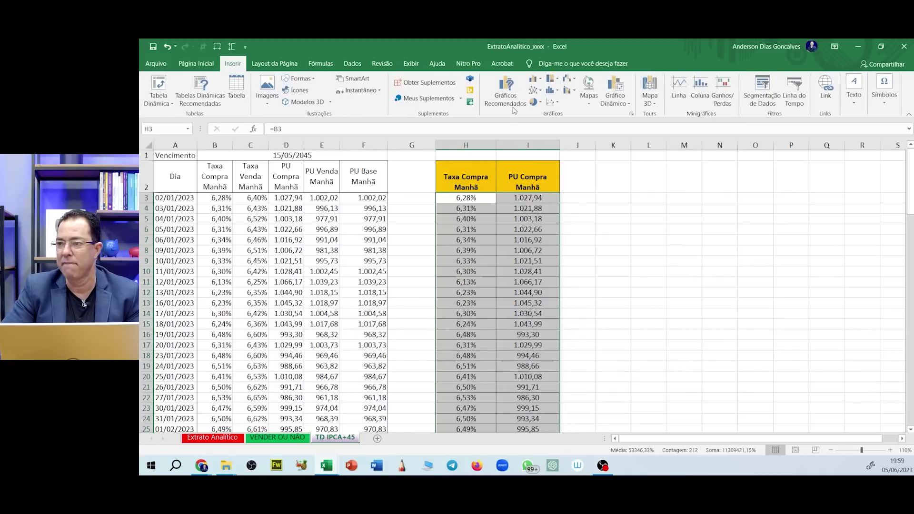
{"action": "left_click", "coordinate": [534, 90]}
{"action": "left_click", "coordinate": [505, 94]}
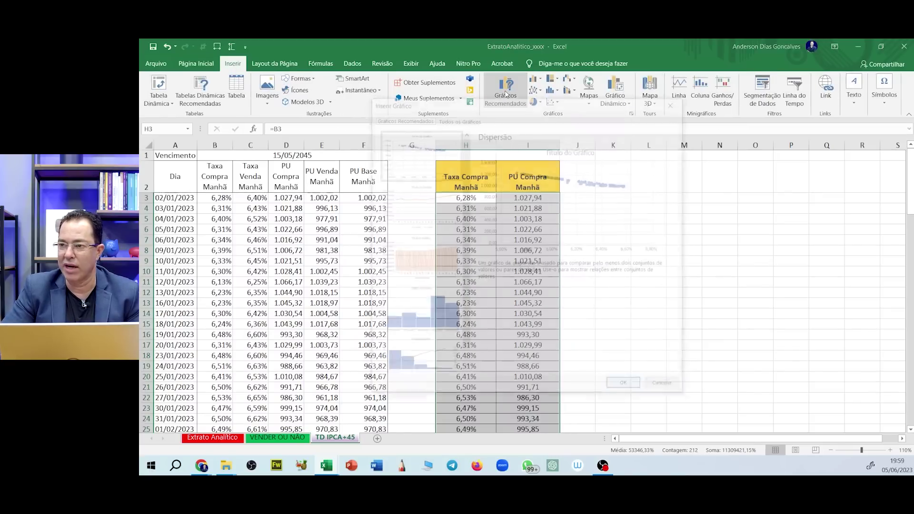
{"action": "left_click", "coordinate": [458, 118]}
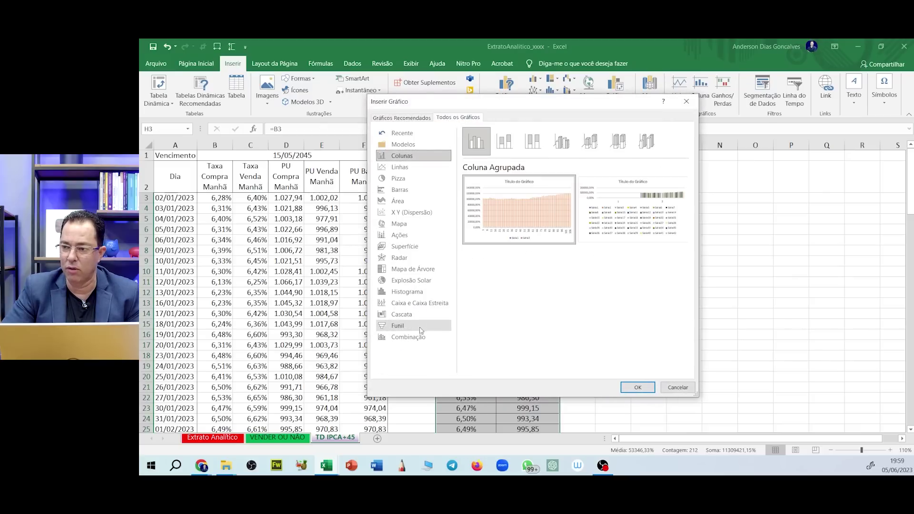
{"action": "left_click", "coordinate": [408, 337]}
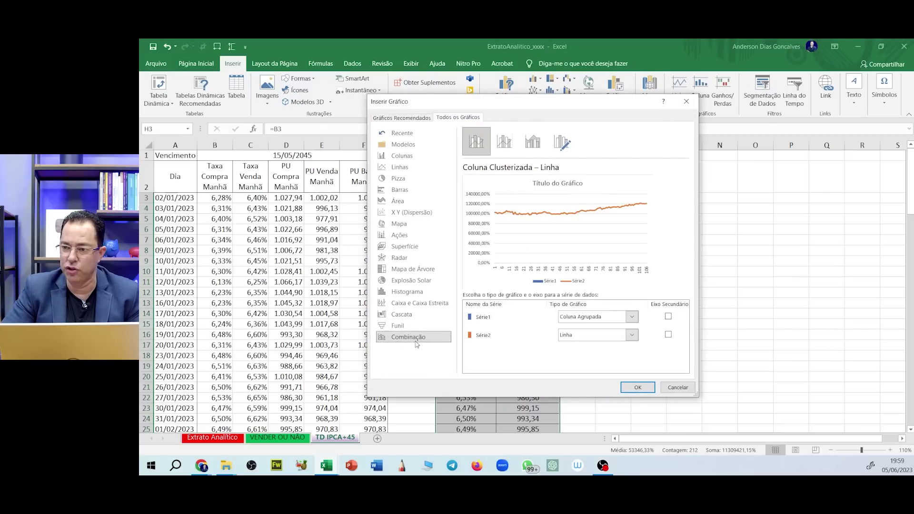
Plot Série1 as a line on the secondary axis and insert the combination chart
{"action": "left_click", "coordinate": [668, 316]}
{"action": "left_click", "coordinate": [631, 316]}
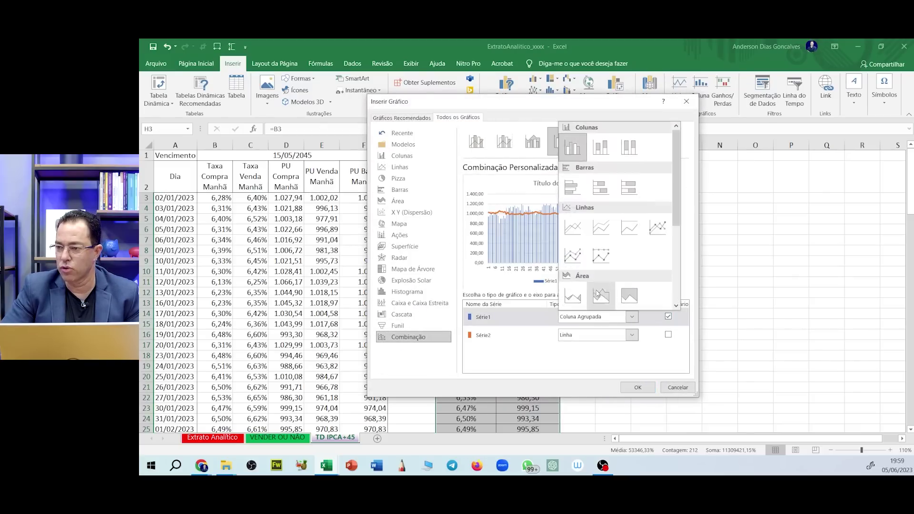
{"action": "left_click", "coordinate": [572, 227]}
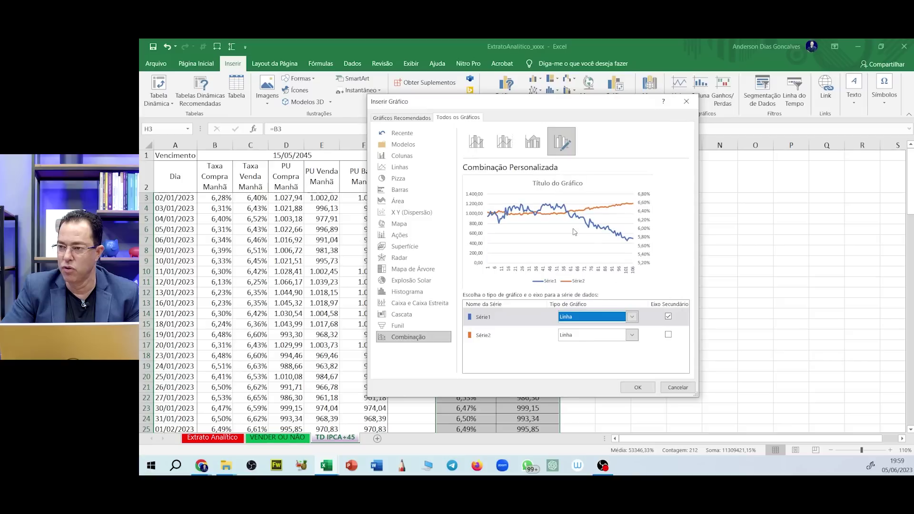
{"action": "left_click", "coordinate": [639, 388]}
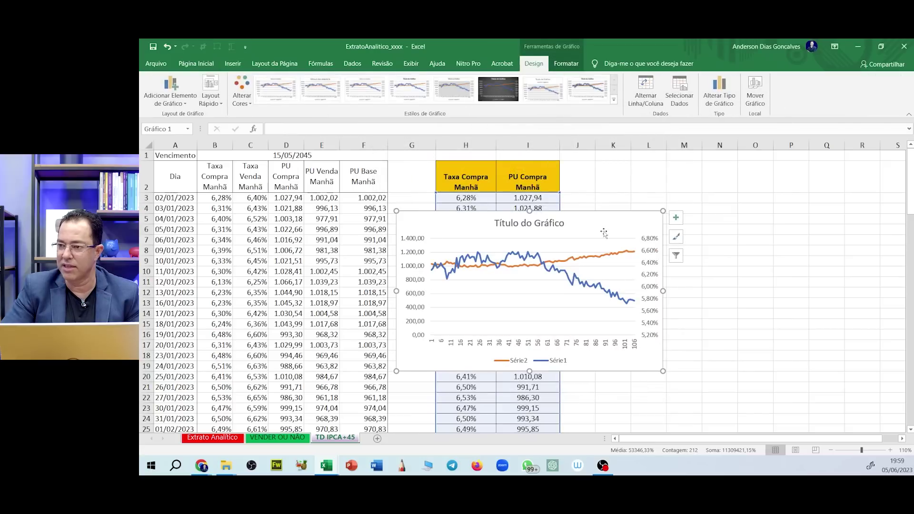
Move the combination chart from the TD IPCA+45 sheet to its own chart sheet
{"action": "right_click", "coordinate": [608, 219]}
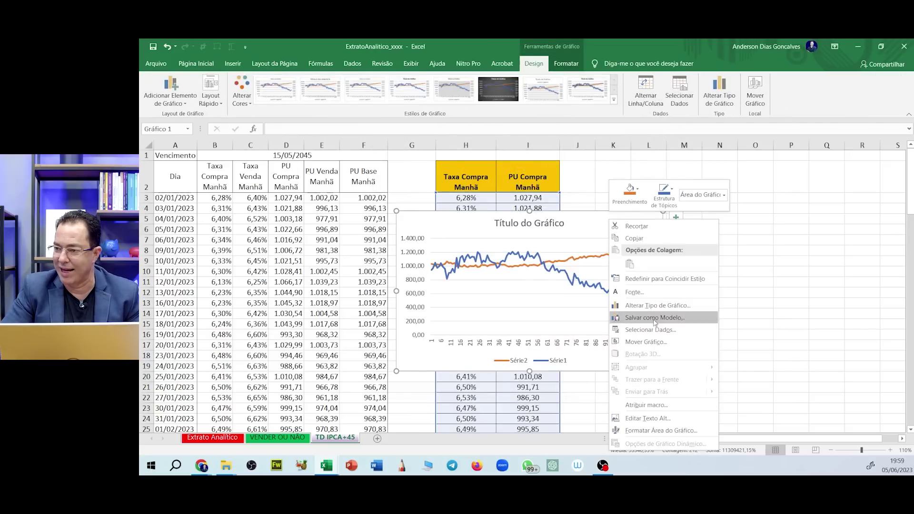
{"action": "left_click", "coordinate": [655, 342]}
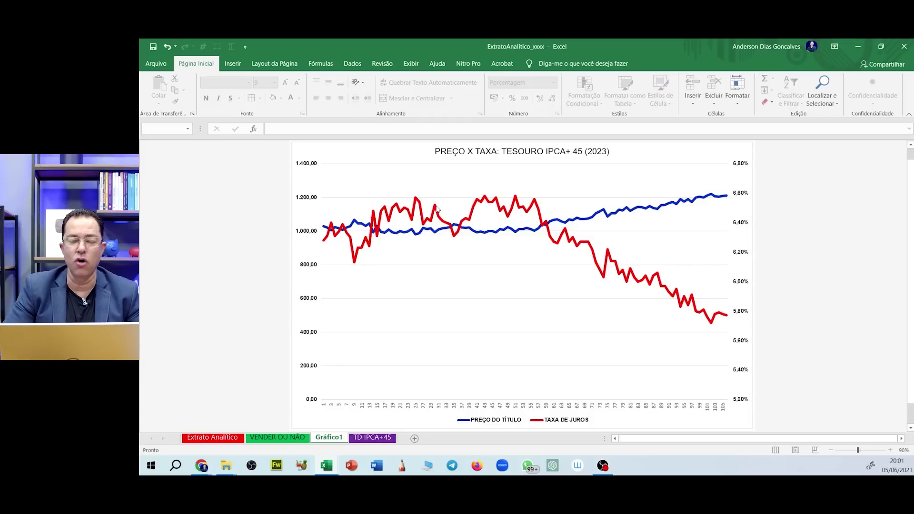
Compare the PREÇO DO TÍTULO and TAXA DE JUROS lines on the chart, and return to the VENDER OU NÃO sheet
{"action": "mouse_move", "coordinate": [436, 209]}
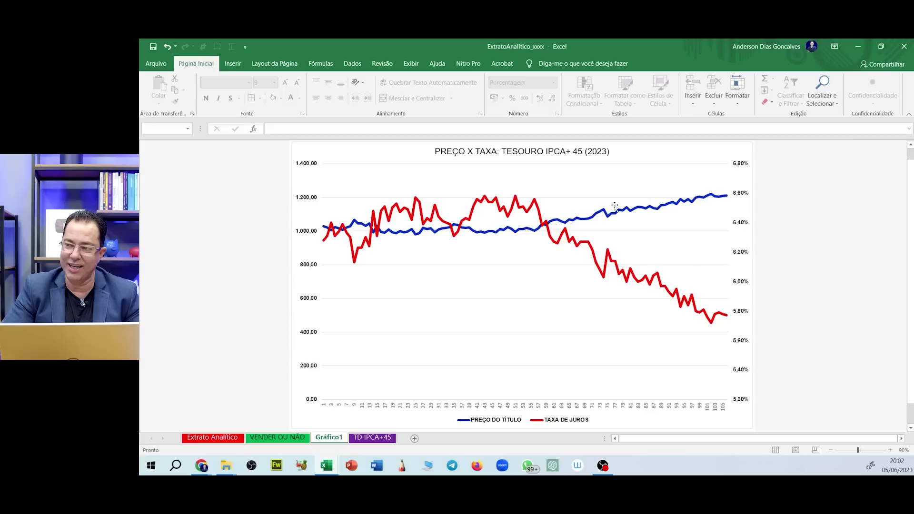
{"action": "mouse_move", "coordinate": [727, 197]}
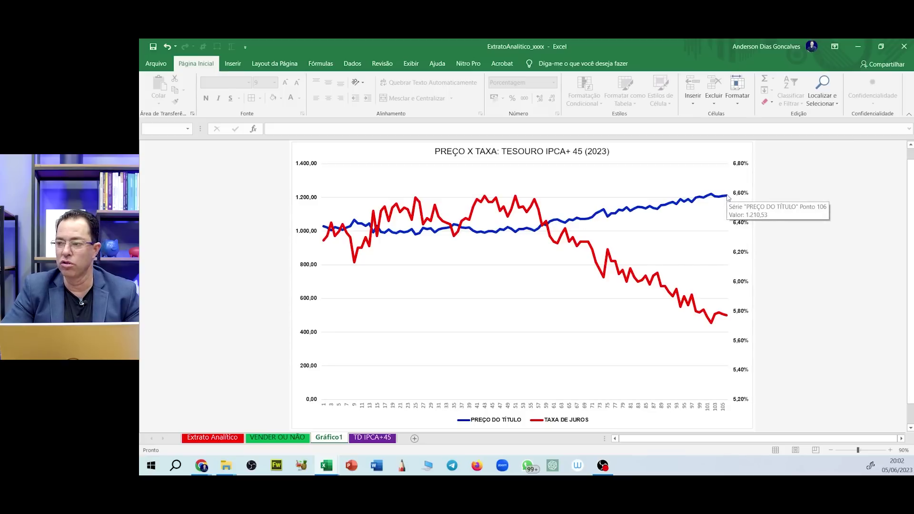
{"action": "mouse_move", "coordinate": [727, 317]}
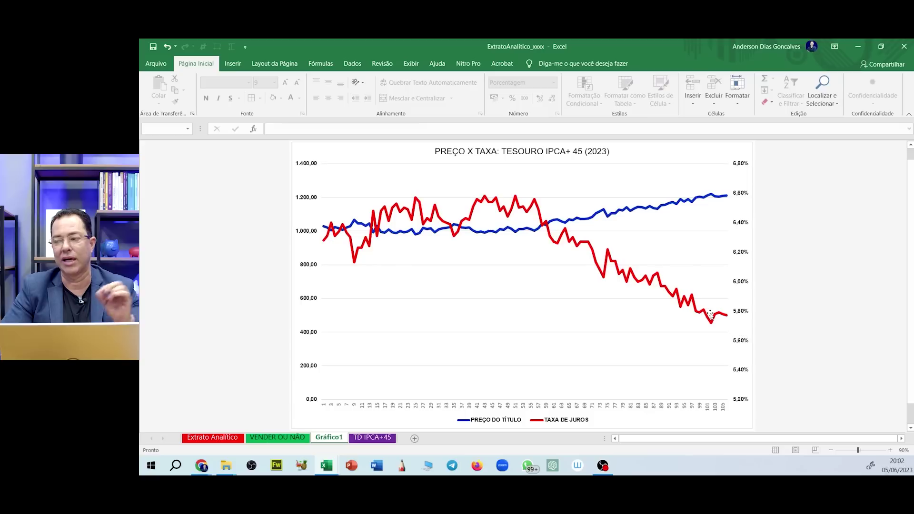
{"action": "mouse_move", "coordinate": [726, 320]}
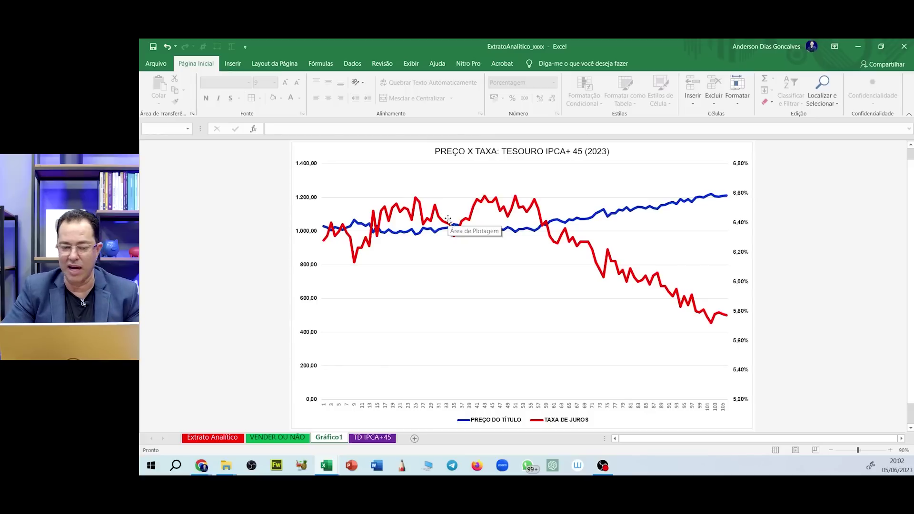
{"action": "left_click", "coordinate": [279, 439]}
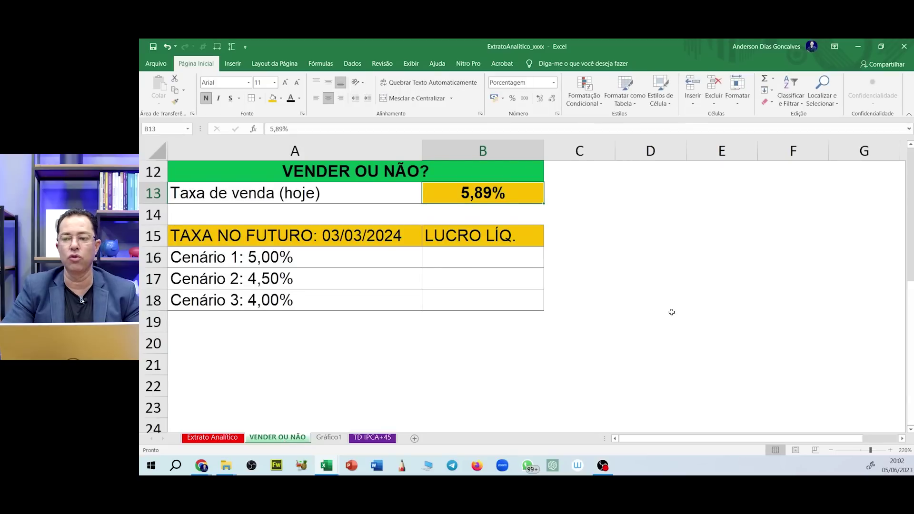